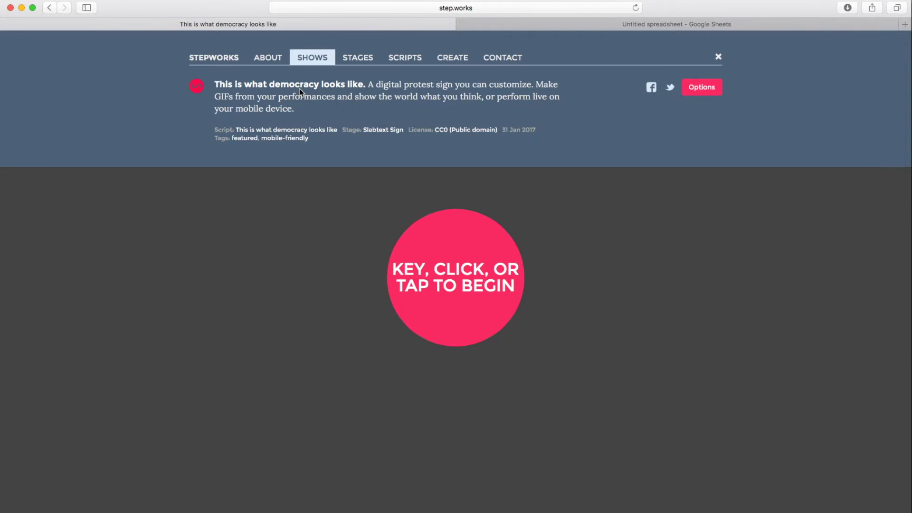
# Step: Step the democracy chant through THIS IS WHAT, DEMOCRACY, LOOKS LIKE in red, then blue, then onward
pyautogui.press('space')
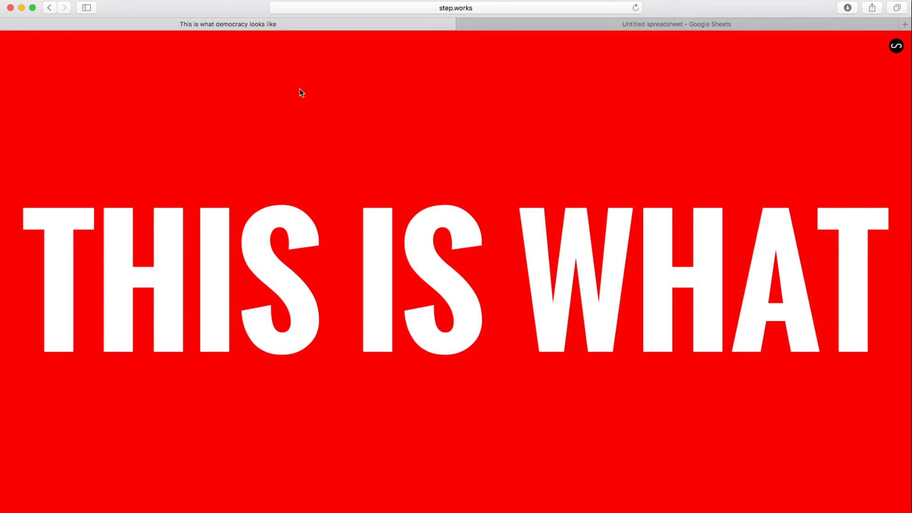
pyautogui.press('space')
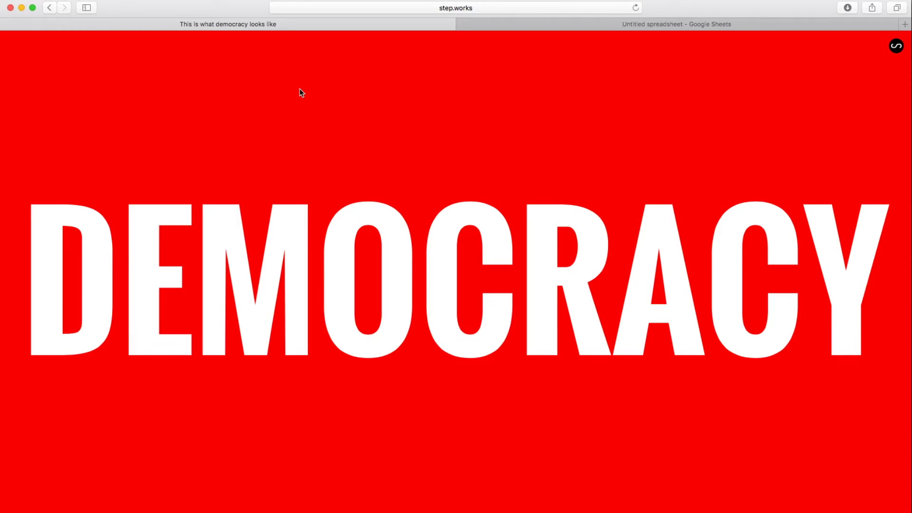
pyautogui.press('space')
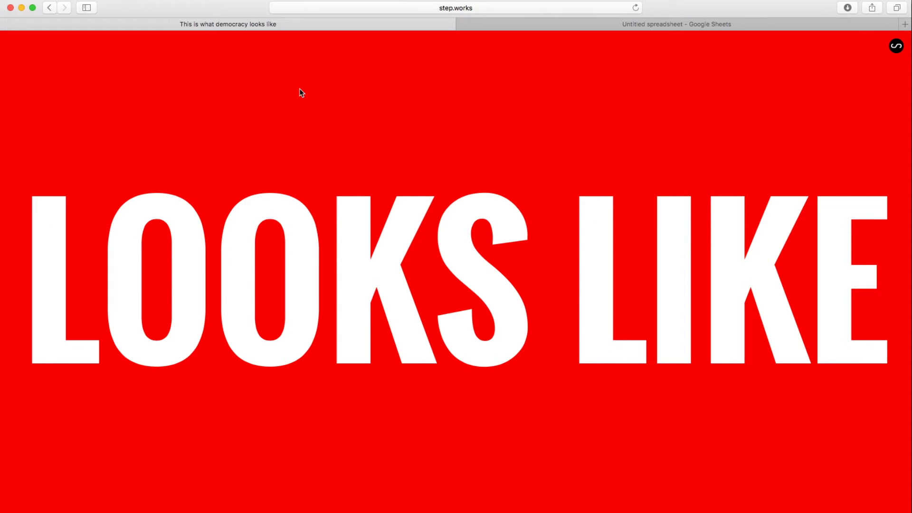
pyautogui.press('space')
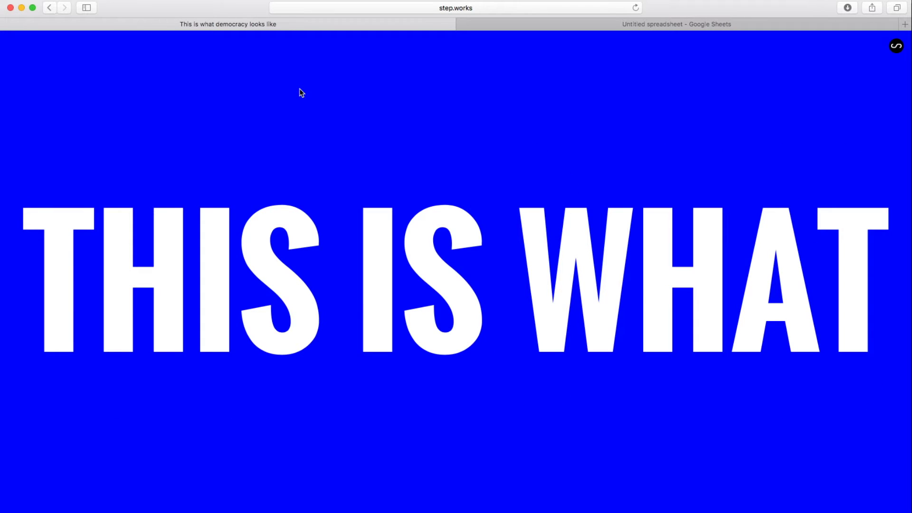
pyautogui.press('space')
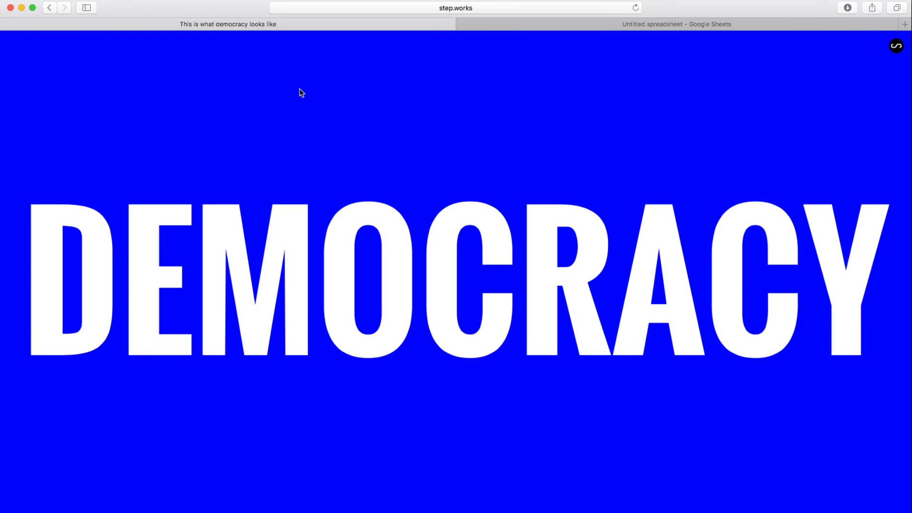
pyautogui.press('space')
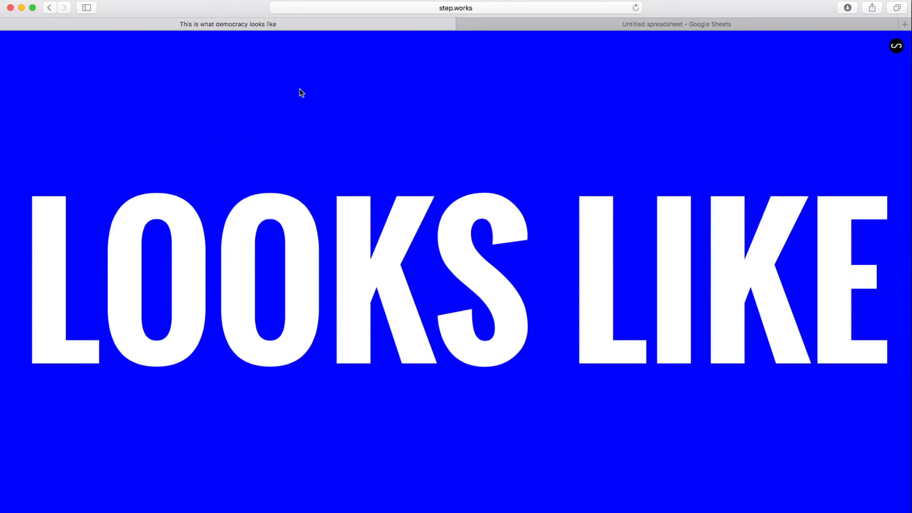
pyautogui.press('space')
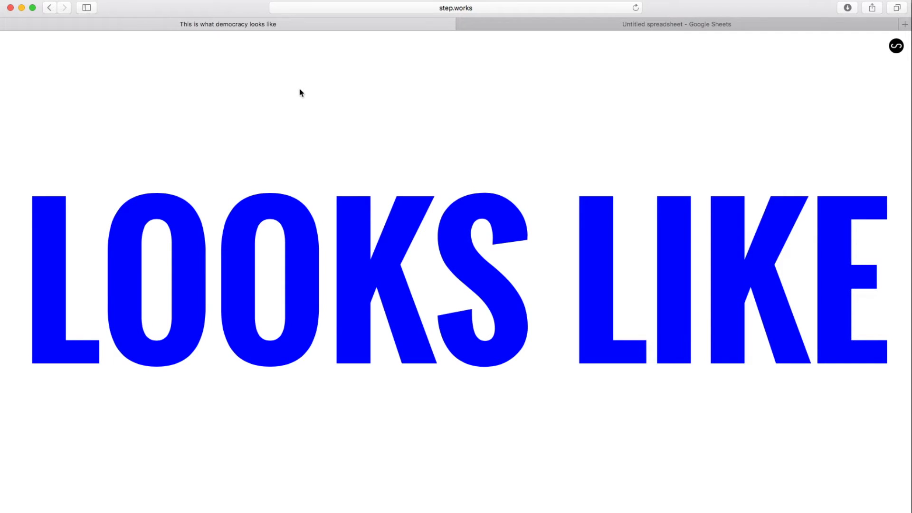
# Step: Open and begin the Gerunds / Super Metroid show from Shows, then return to the Shows gallery
pyautogui.click(309, 58)
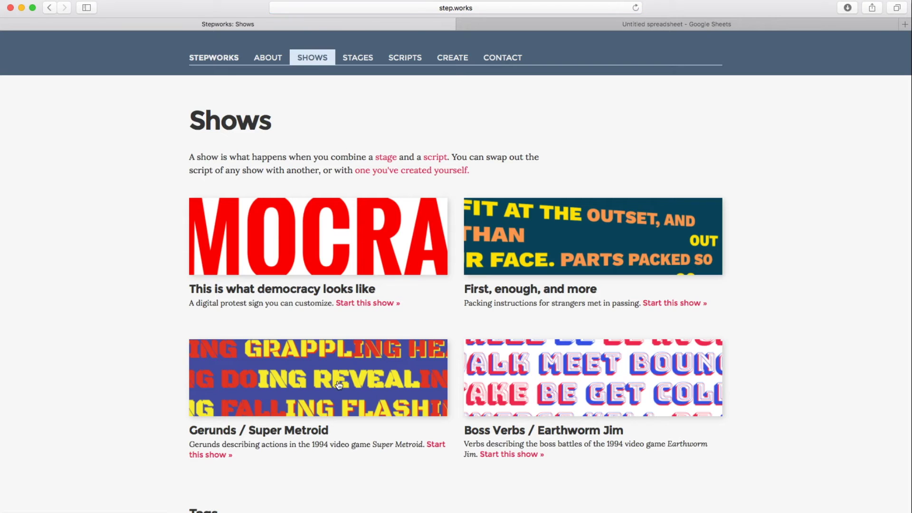
pyautogui.click(340, 384)
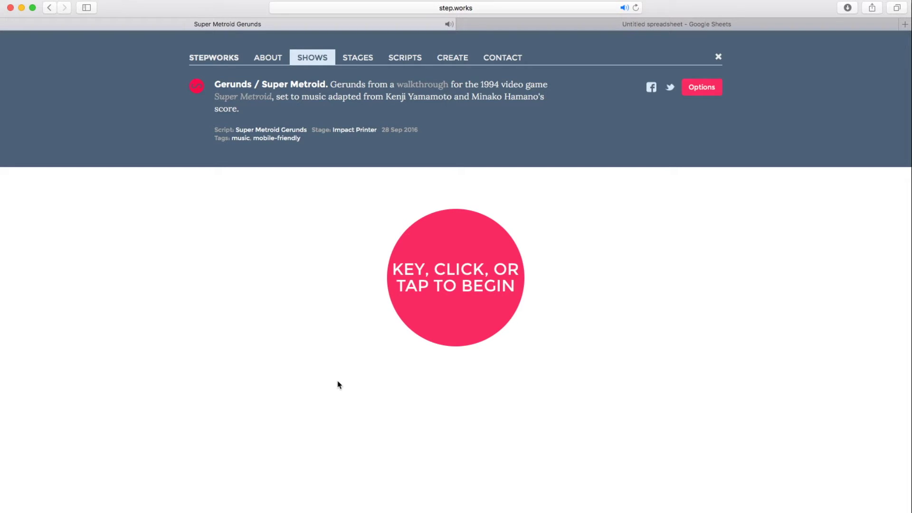
pyautogui.click(338, 384)
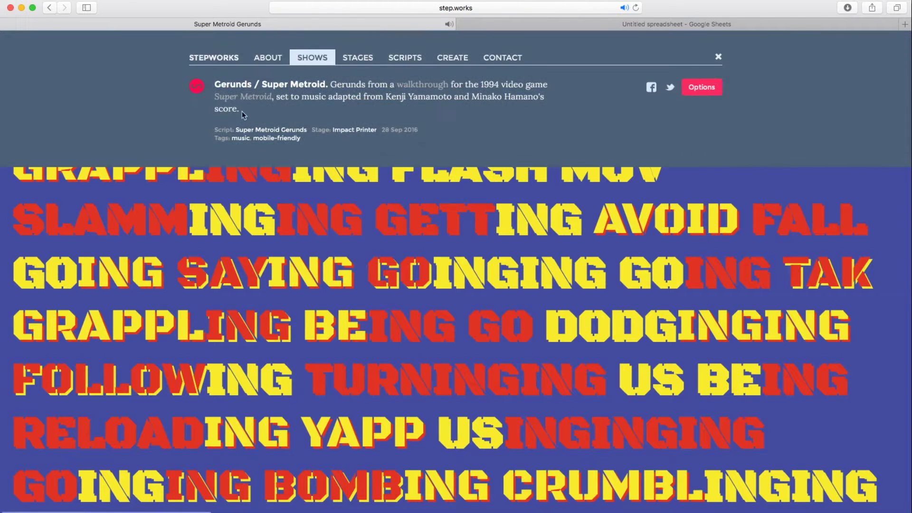
pyautogui.click(306, 58)
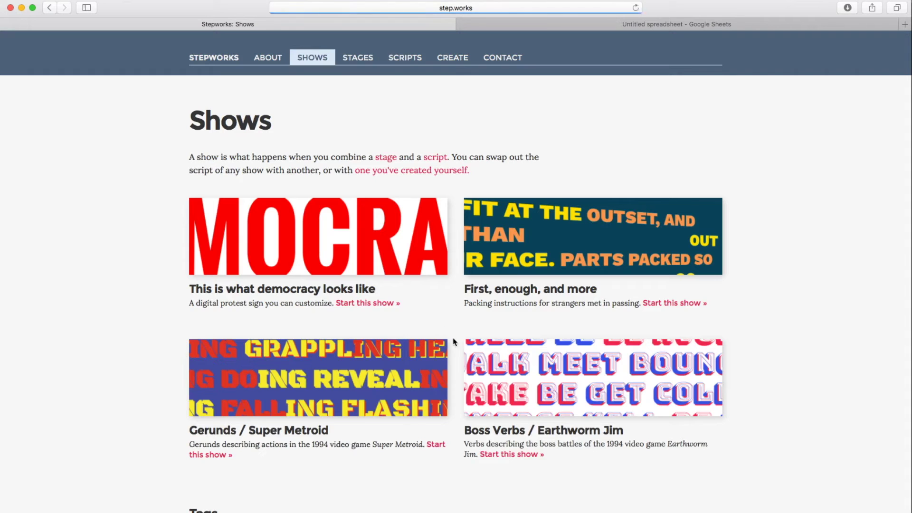
# Step: Open Boss Verbs / Earthworm Jim and advance it nine times until red and blue verbs fill the screen
pyautogui.click(546, 381)
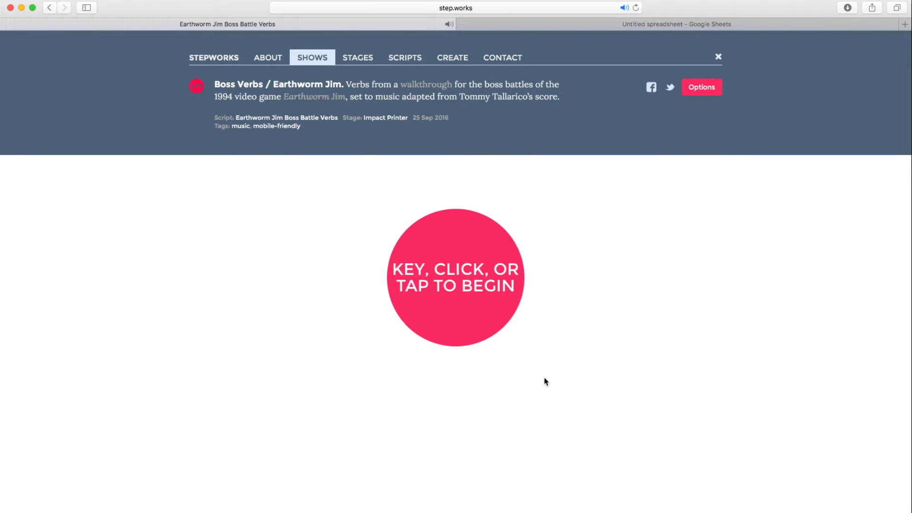
pyautogui.press('space')
pyautogui.press('space')
pyautogui.press('space')
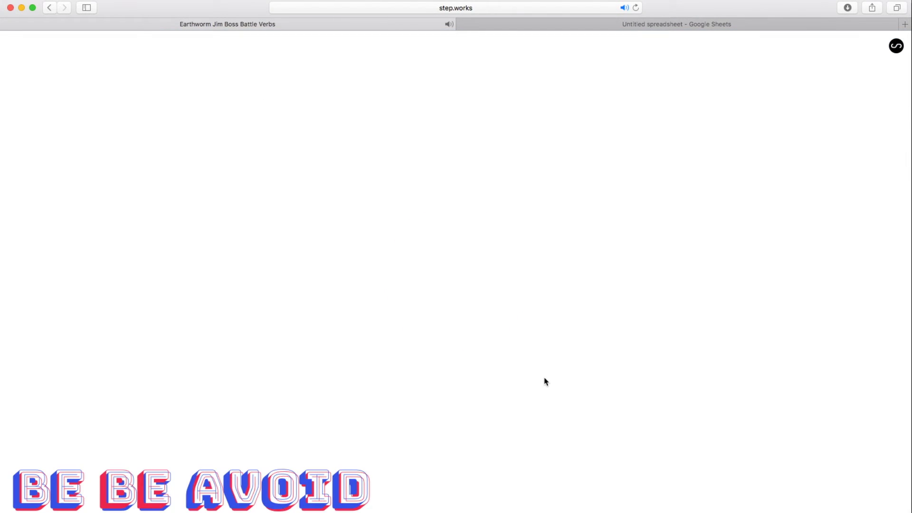
pyautogui.press('space')
pyautogui.press('space')
pyautogui.press('space')
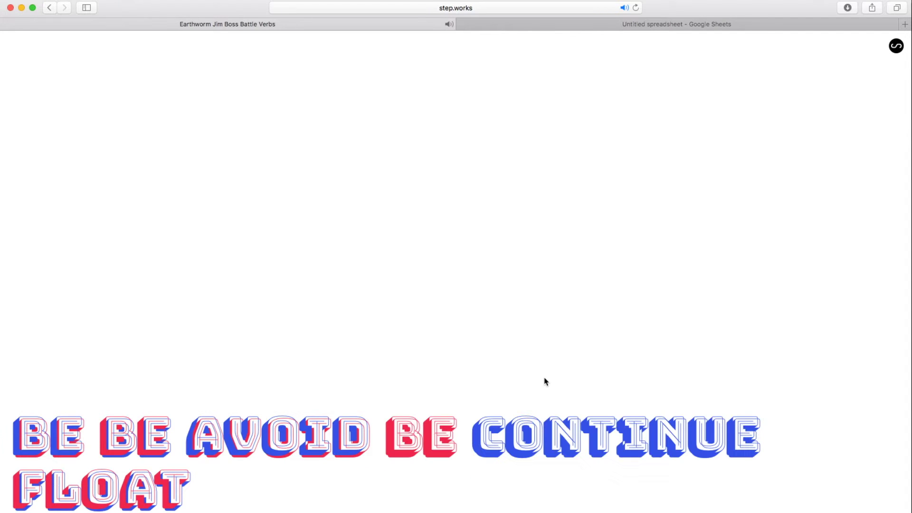
pyautogui.press('space')
pyautogui.press('space')
pyautogui.press('space')
pyautogui.press('space')
pyautogui.press('space')
pyautogui.press('space')
pyautogui.press('space')
pyautogui.press('space')
pyautogui.press('space')
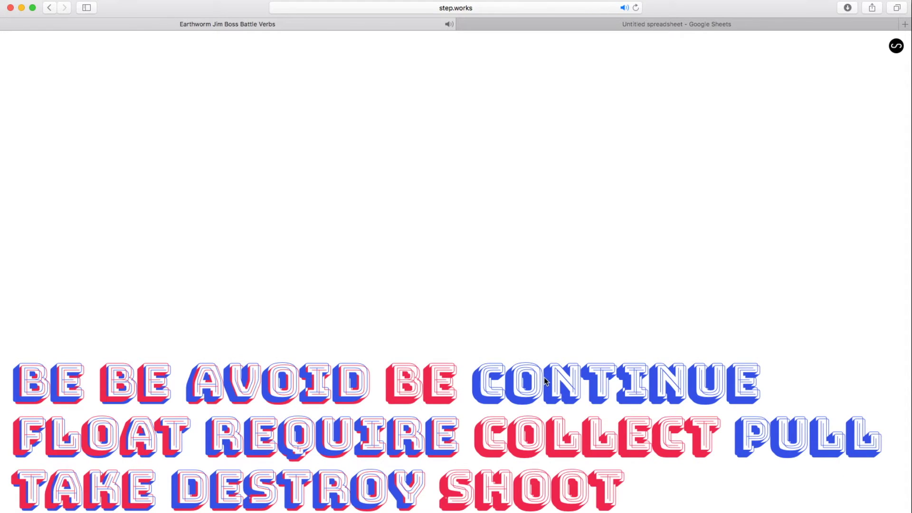
pyautogui.press('space')
pyautogui.press('space')
pyautogui.press('space')
pyautogui.press('space')
pyautogui.press('space')
pyautogui.press('space')
pyautogui.press('space')
pyautogui.press('space')
pyautogui.press('space')
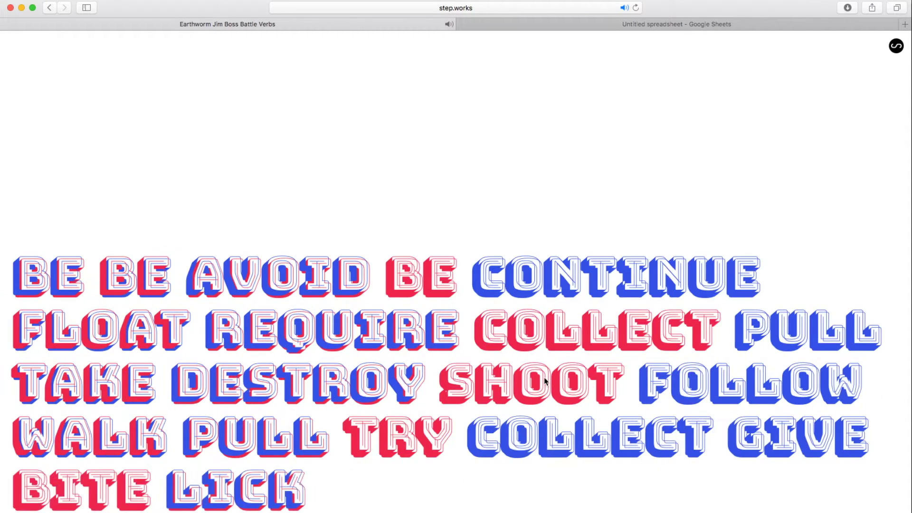
pyautogui.press('space')
pyautogui.press('space')
pyautogui.press('space')
pyautogui.press('space')
pyautogui.press('space')
pyautogui.press('space')
pyautogui.press('space')
pyautogui.press('space')
pyautogui.press('space')
pyautogui.press('space')
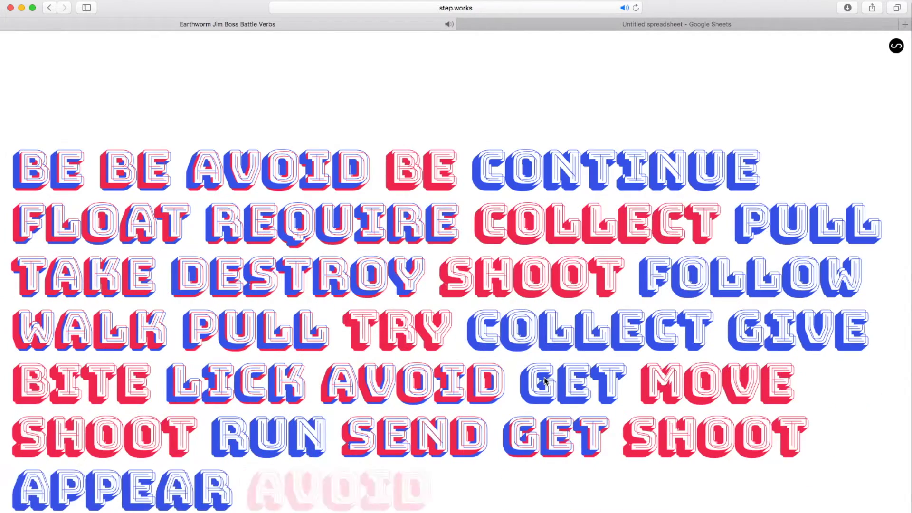
pyautogui.press('space')
pyautogui.press('space')
pyautogui.press('space')
pyautogui.press('space')
pyautogui.press('space')
pyautogui.press('space')
pyautogui.press('space')
pyautogui.press('space')
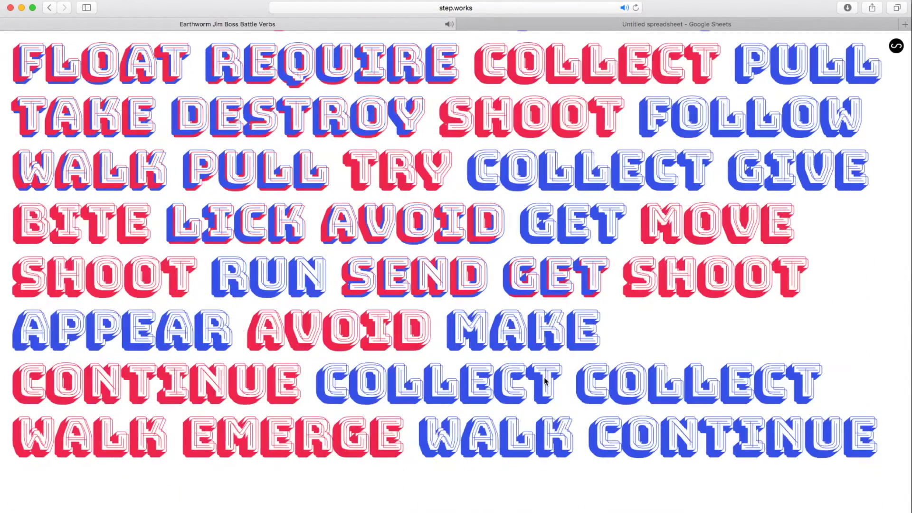
pyautogui.press('space')
pyautogui.press('space')
pyautogui.press('space')
pyautogui.press('space')
pyautogui.press('space')
pyautogui.press('space')
pyautogui.press('space')
pyautogui.press('space')
pyautogui.press('space')
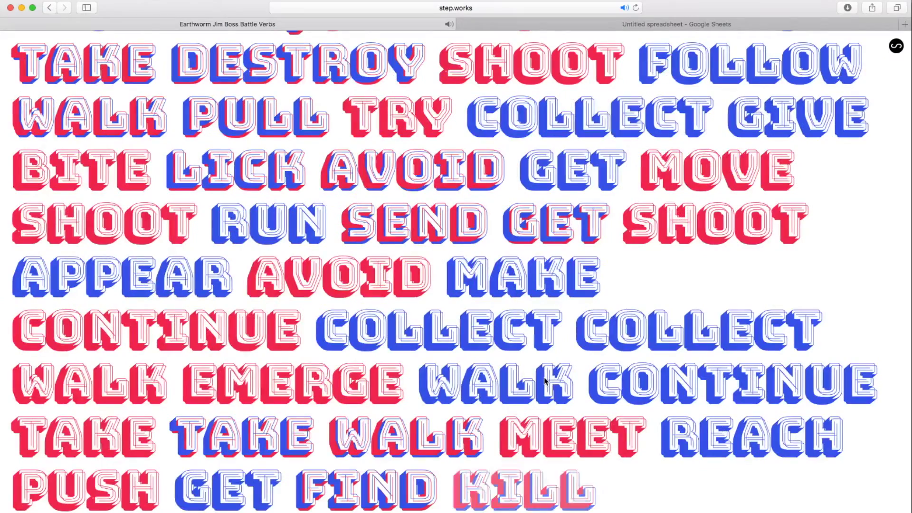
pyautogui.press('space')
pyautogui.press('space')
pyautogui.press('space')
pyautogui.press('space')
pyautogui.press('space')
pyautogui.press('space')
pyautogui.press('space')
pyautogui.press('space')
pyautogui.press('space')
pyautogui.press('space')
pyautogui.press('space')
pyautogui.press('space')
pyautogui.press('space')
pyautogui.press('space')
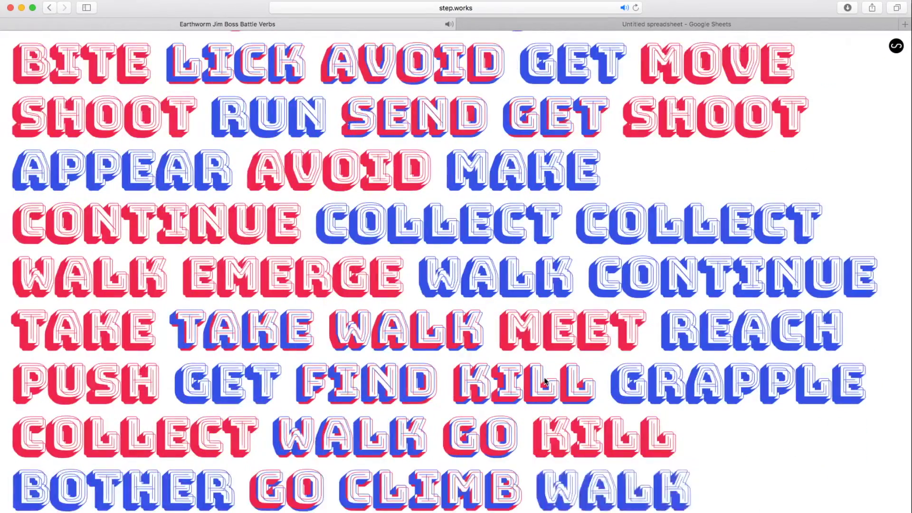
pyautogui.press('space')
pyautogui.press('space')
pyautogui.press('space')
pyautogui.press('space')
pyautogui.press('space')
pyautogui.press('space')
pyautogui.press('space')
pyautogui.press('space')
pyautogui.press('space')
pyautogui.press('space')
pyautogui.press('space')
pyautogui.press('space')
pyautogui.press('space')
pyautogui.press('space')
pyautogui.press('space')
pyautogui.press('space')
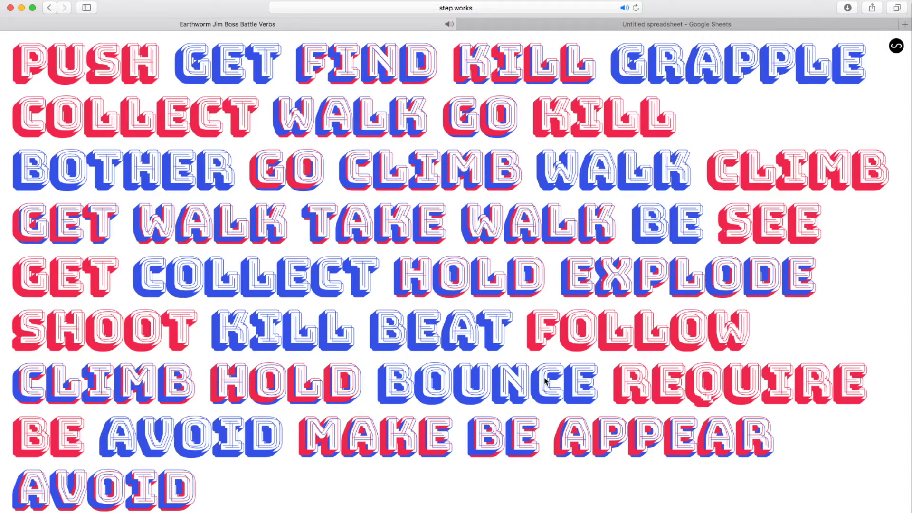
pyautogui.moveTo(453, 254)
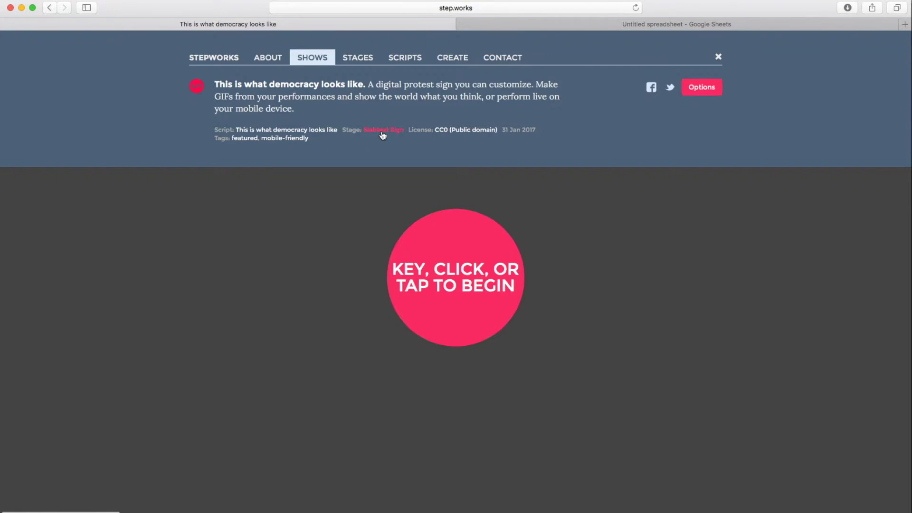
# Step: Open the script page behind the 'This is what democracy looks like' chant
pyautogui.click(323, 132)
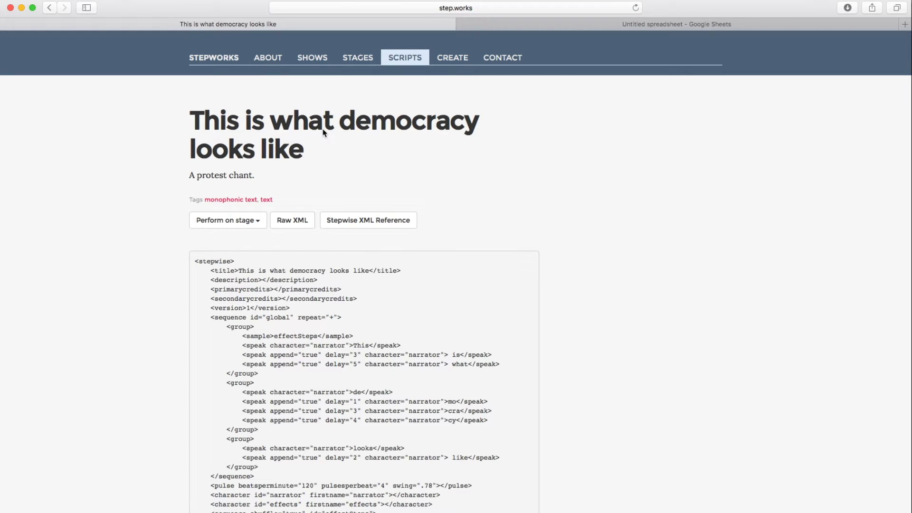
# Step: Scroll through the chant's XML and highlight the words This, is and what
pyautogui.scroll(-5, 460, 287)
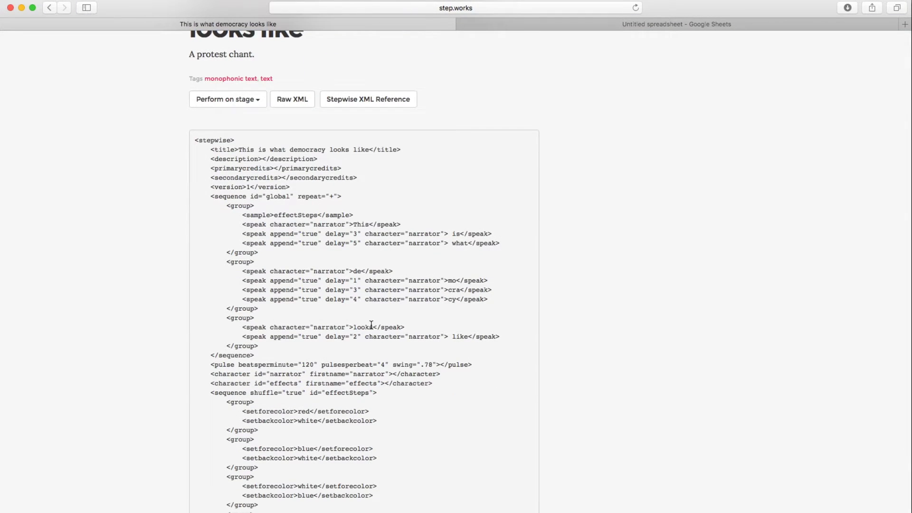
pyautogui.scroll(-5, 372, 326)
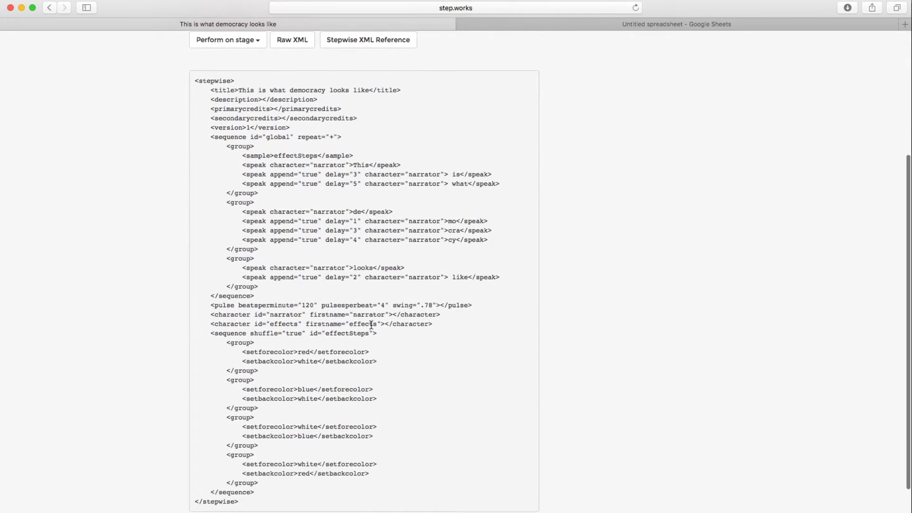
pyautogui.scroll(10, 373, 328)
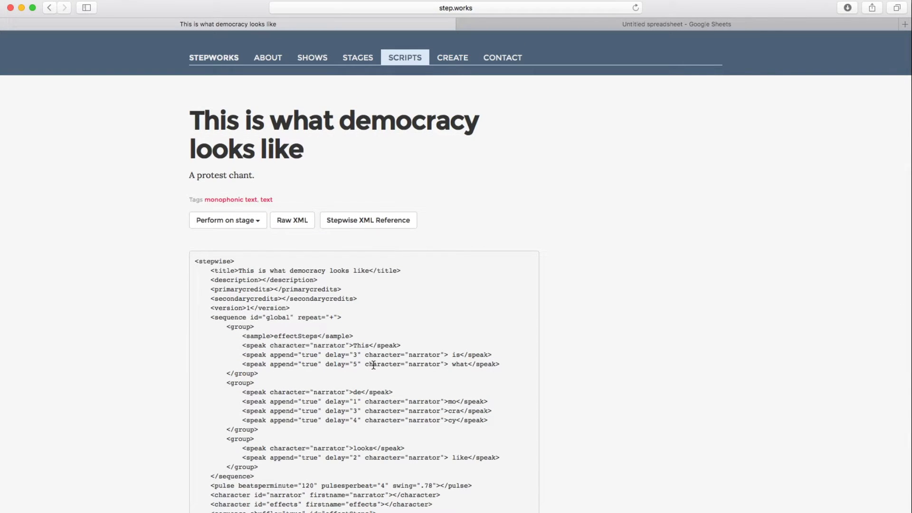
pyautogui.scroll(-1, 366, 380)
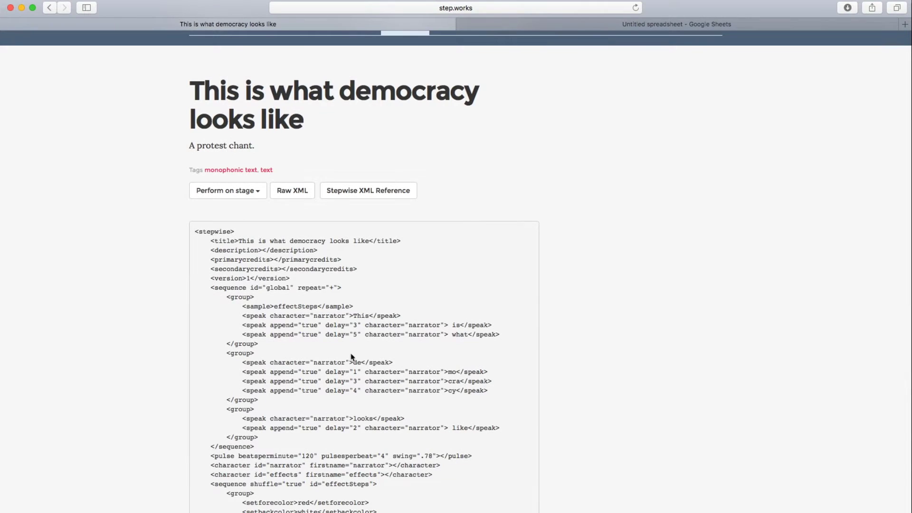
pyautogui.doubleClick(361, 317)
pyautogui.doubleClick(455, 326)
pyautogui.doubleClick(460, 335)
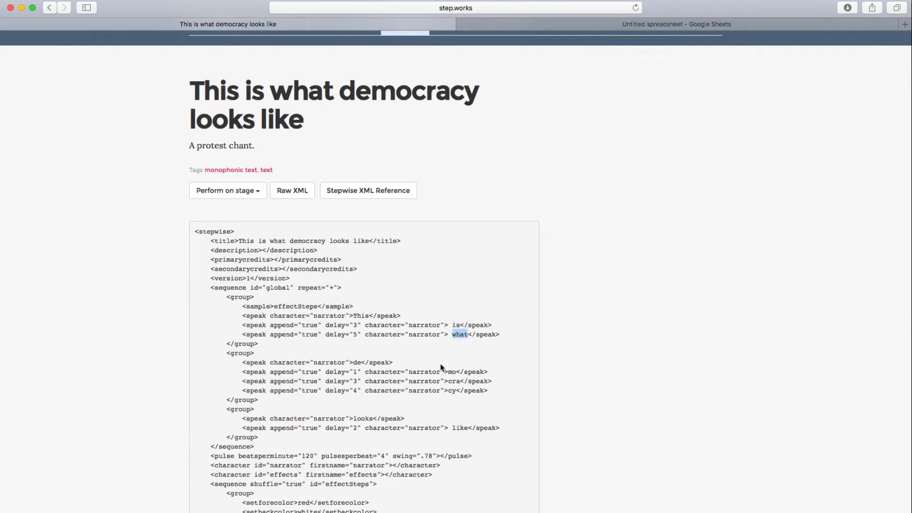
# Step: Highlight the syllables de, mo, cra, cy and the words looks and like in the XML
pyautogui.doubleClick(358, 363)
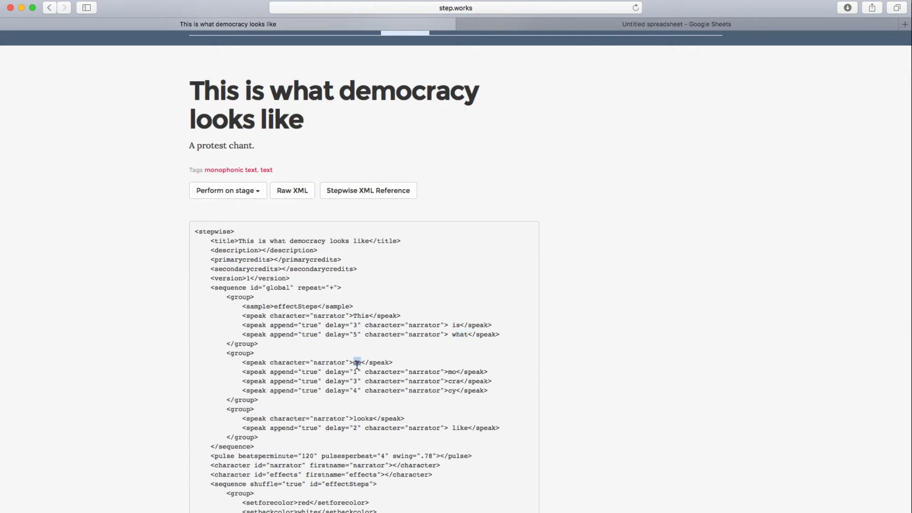
pyautogui.doubleClick(452, 372)
pyautogui.doubleClick(454, 382)
pyautogui.doubleClick(452, 391)
pyautogui.doubleClick(364, 419)
pyautogui.doubleClick(460, 427)
pyautogui.scroll(-8, 408, 411)
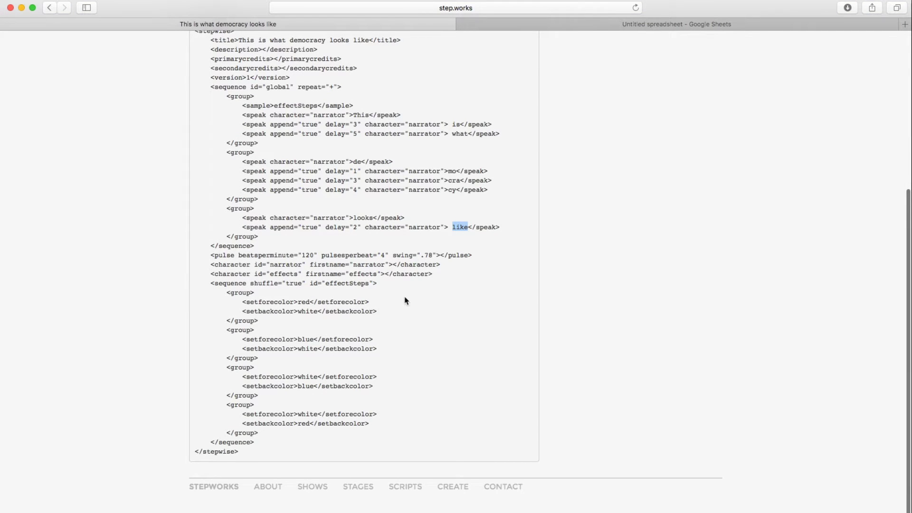
pyautogui.scroll(10, 406, 300)
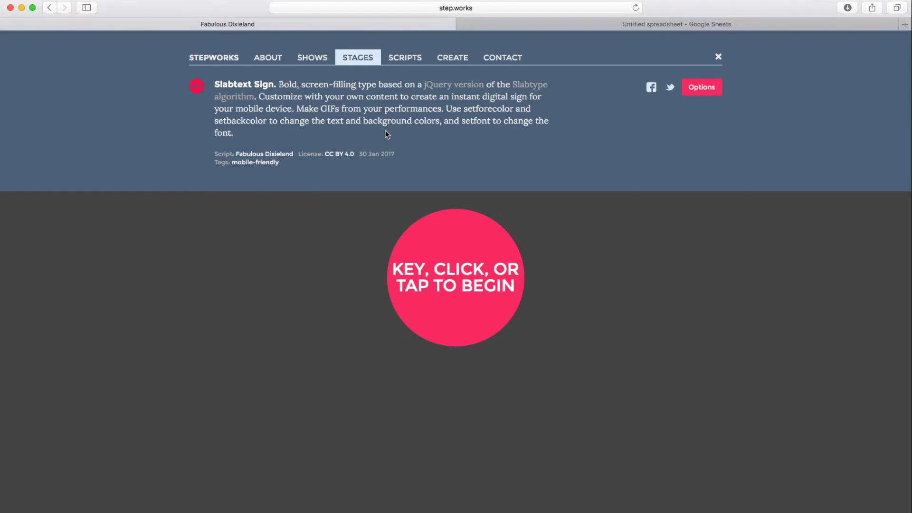
# Step: Start the Fabulous Dixieland performance on the Slabtext Sign stage
pyautogui.click(386, 131)
# Step: Advance the sign through FABULOUS DIXIELAND JAZZ GROUPS PLAYED WITH QUICK TEMPO
pyautogui.click(386, 131)
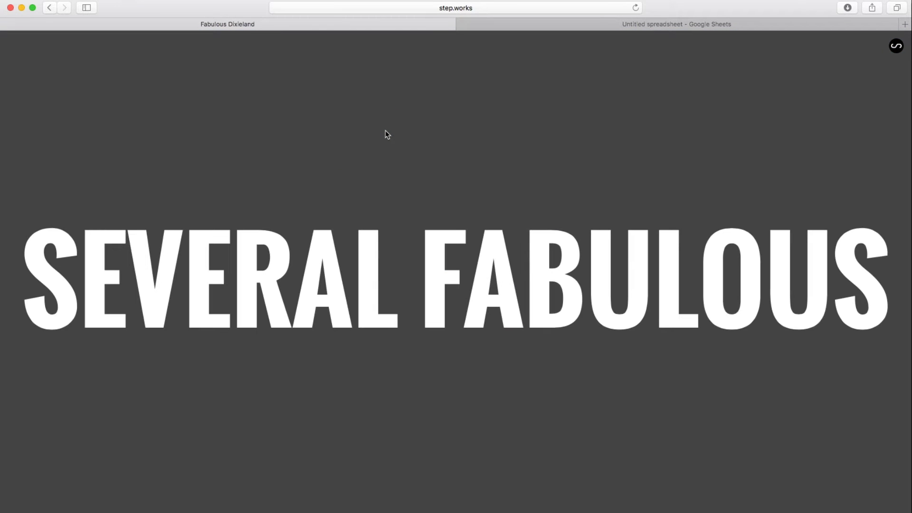
pyautogui.click(386, 131)
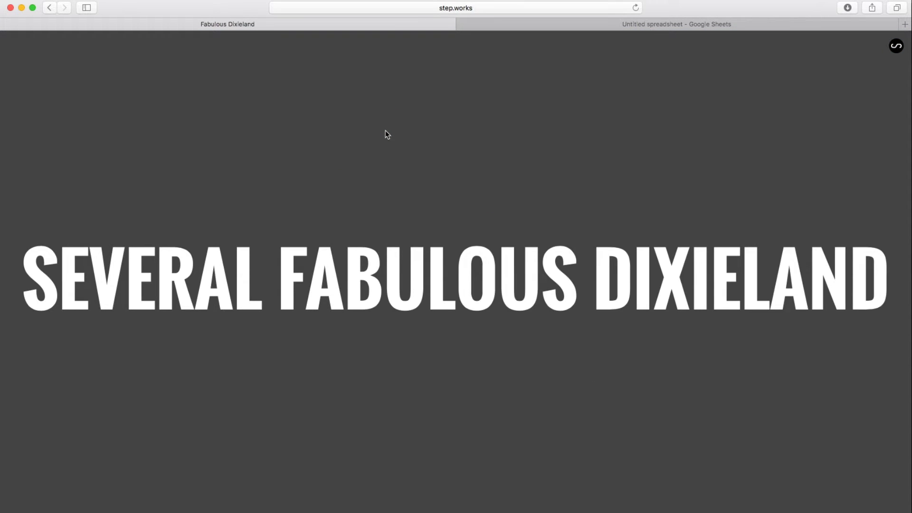
pyautogui.click(385, 130)
pyautogui.click(385, 131)
pyautogui.click(386, 131)
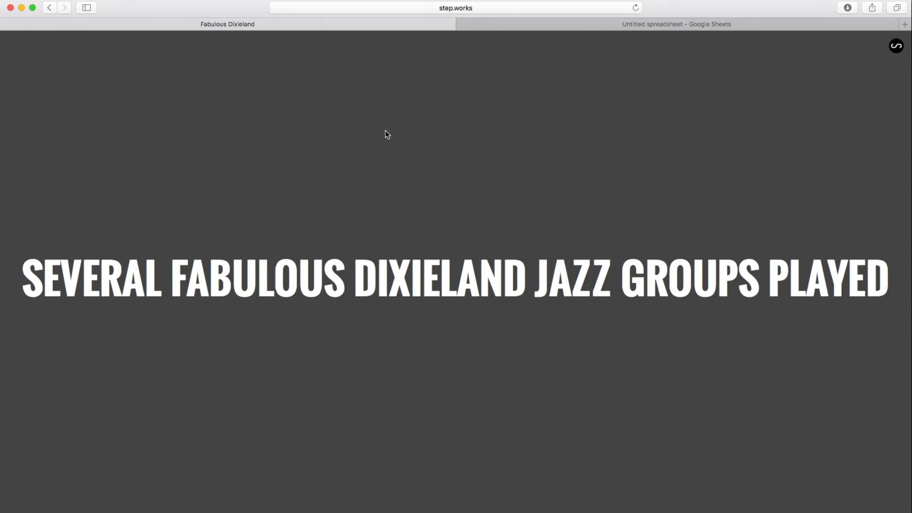
pyautogui.click(387, 135)
pyautogui.click(385, 131)
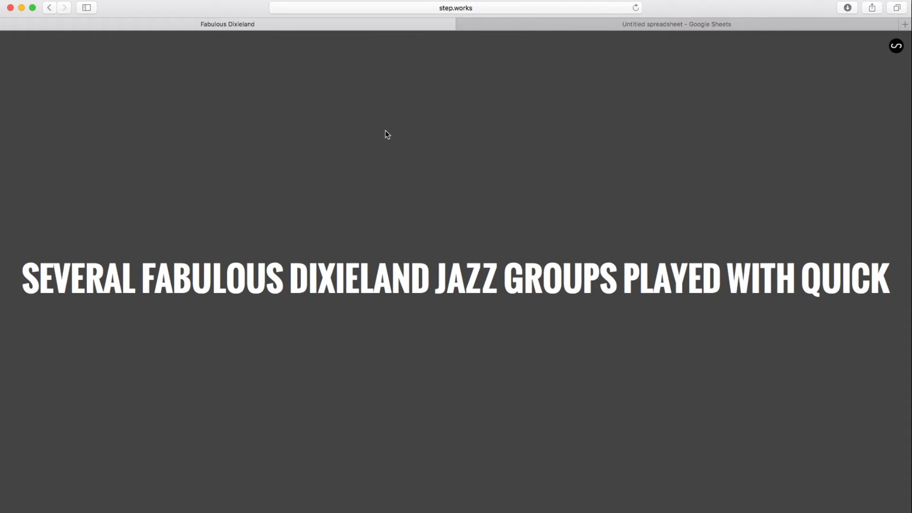
pyautogui.click(385, 130)
# Step: Repeat the sentence from SEVERAL, adding words until five lines of white text fill the sign
pyautogui.click(385, 131)
pyautogui.click(386, 131)
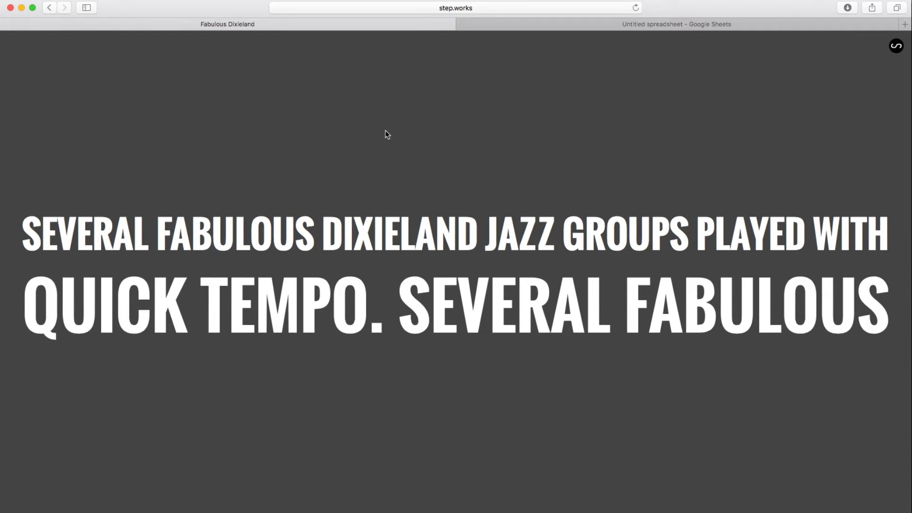
pyautogui.click(386, 131)
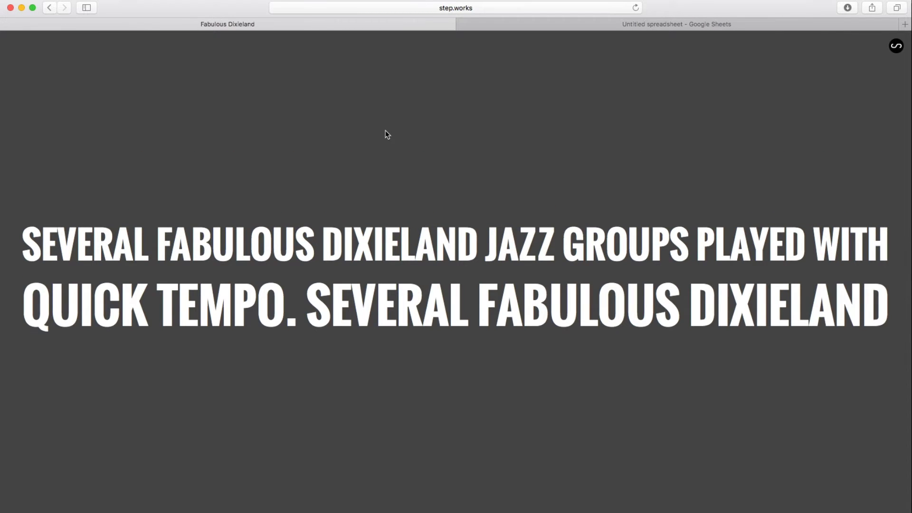
pyautogui.click(386, 132)
pyautogui.click(386, 131)
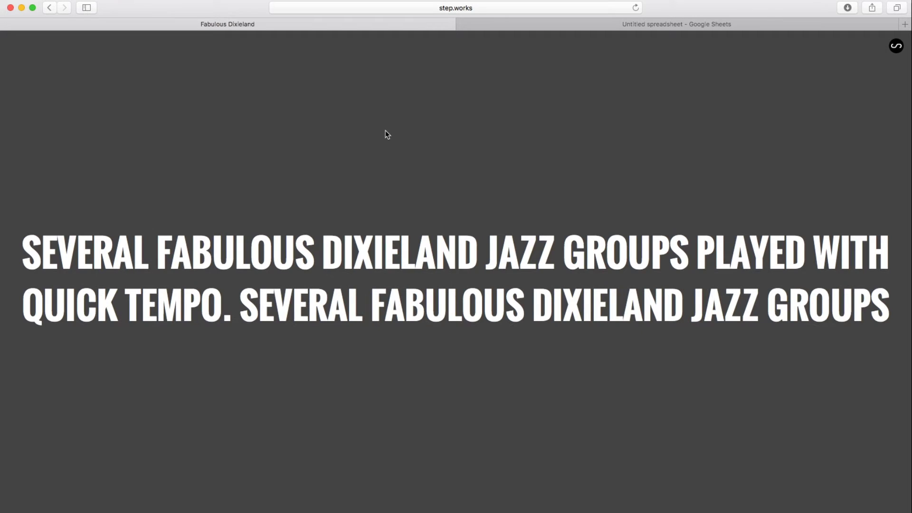
pyautogui.click(386, 130)
pyautogui.click(386, 131)
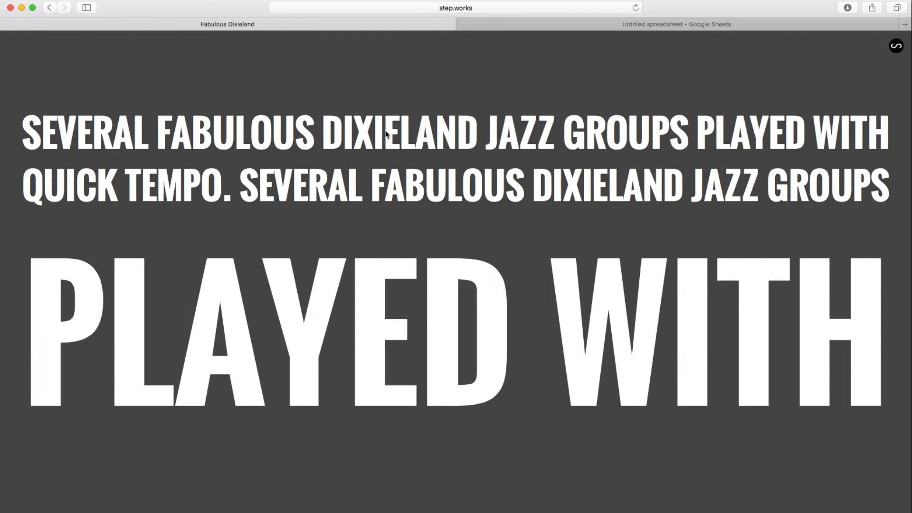
pyautogui.click(386, 130)
pyautogui.click(386, 130)
pyautogui.click(385, 130)
pyautogui.click(386, 130)
pyautogui.click(386, 130)
pyautogui.click(386, 130)
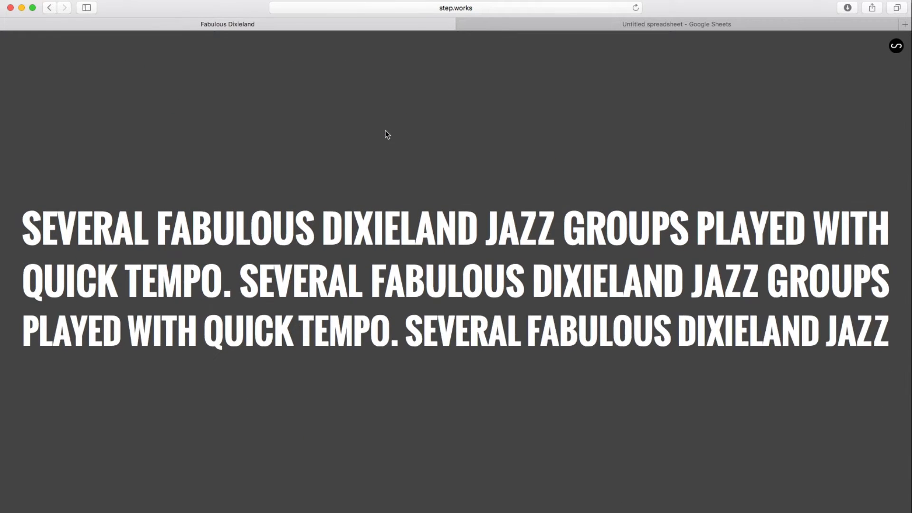
pyautogui.click(386, 130)
pyautogui.click(386, 131)
pyautogui.click(385, 130)
pyautogui.click(386, 130)
pyautogui.click(386, 130)
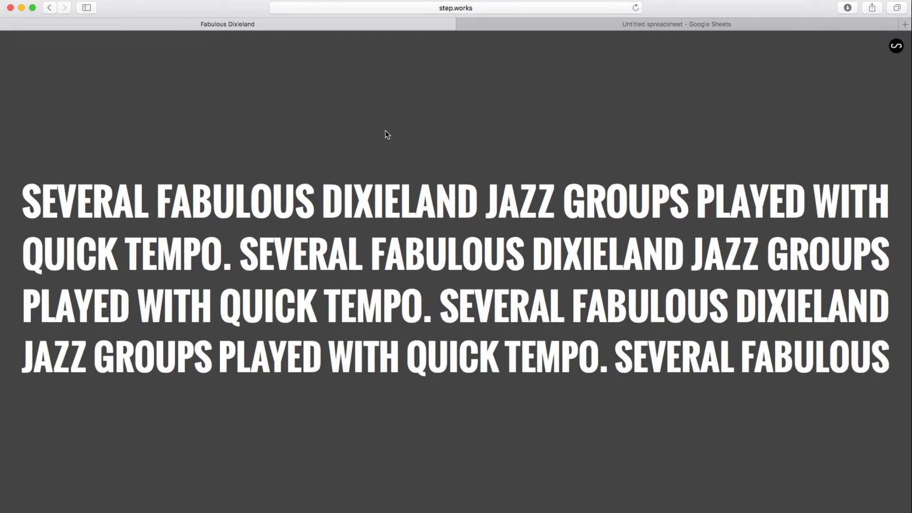
pyautogui.click(385, 130)
pyautogui.click(386, 130)
pyautogui.click(386, 130)
pyautogui.click(386, 130)
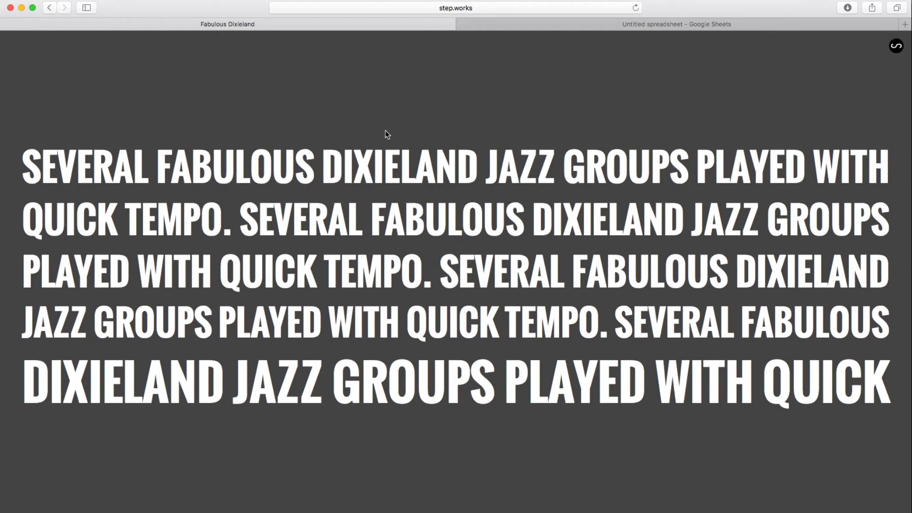
# Step: Open the 'This is what democracy looks like' show from Shows and begin performing it
pyautogui.moveTo(385, 132)
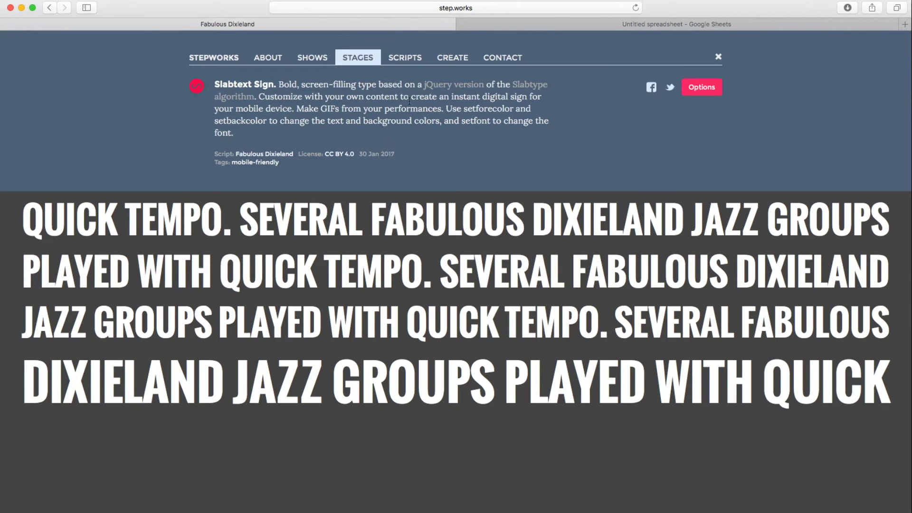
pyautogui.click(313, 59)
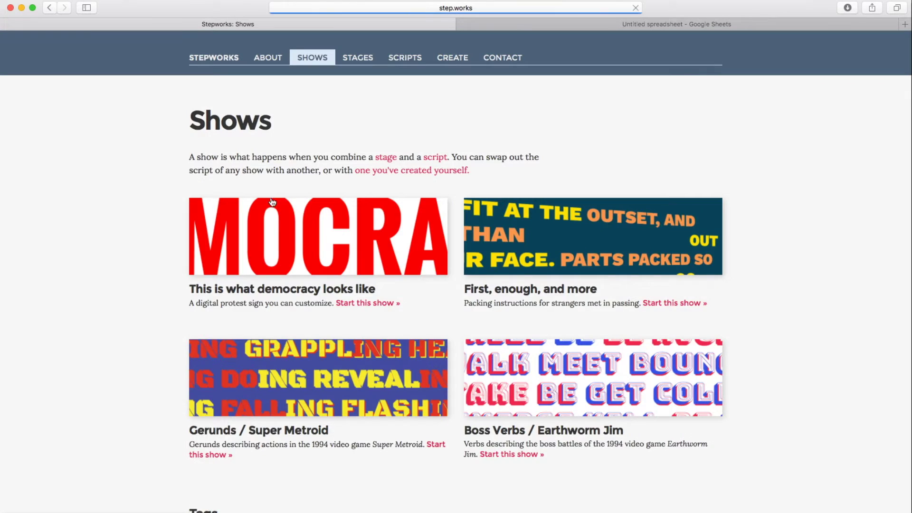
pyautogui.click(277, 216)
pyautogui.click(439, 344)
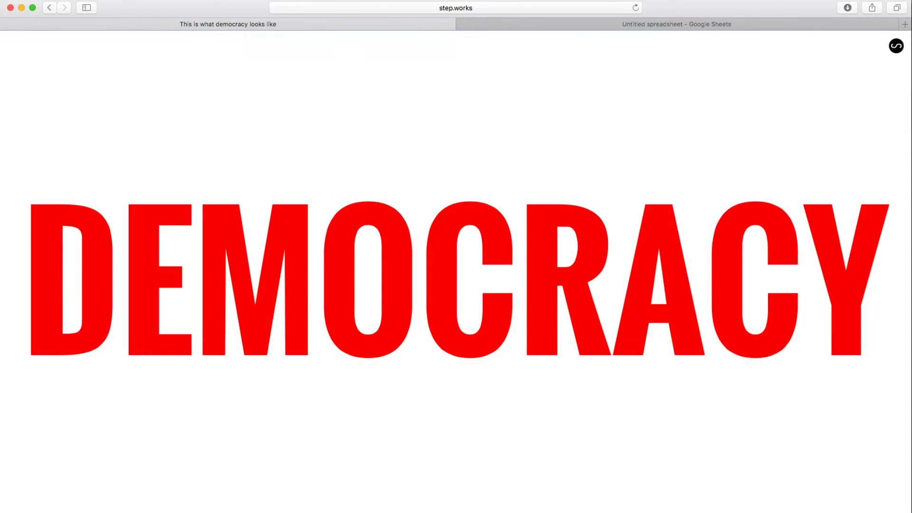
# Step: From Options' Current script list, choose Enter Stepwise XML after cancelling out of Browse scripts
pyautogui.click(694, 89)
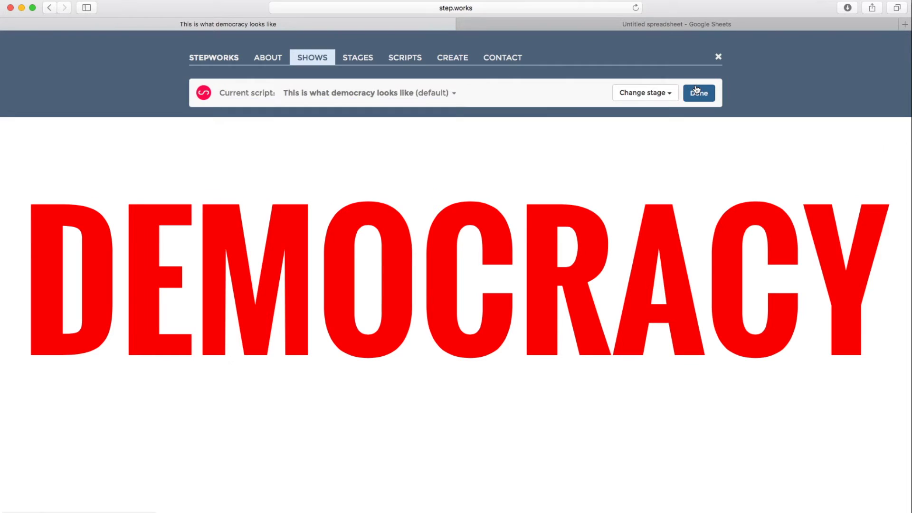
pyautogui.click(394, 94)
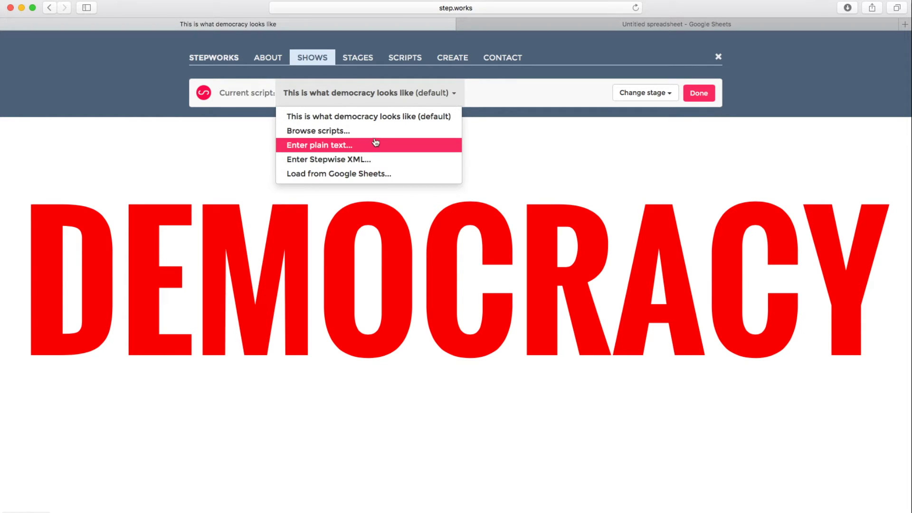
pyautogui.click(348, 131)
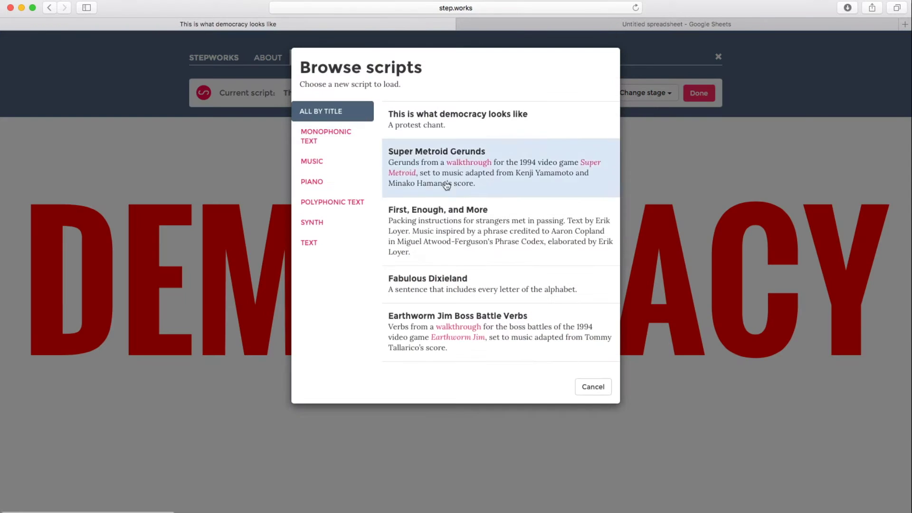
pyautogui.click(591, 387)
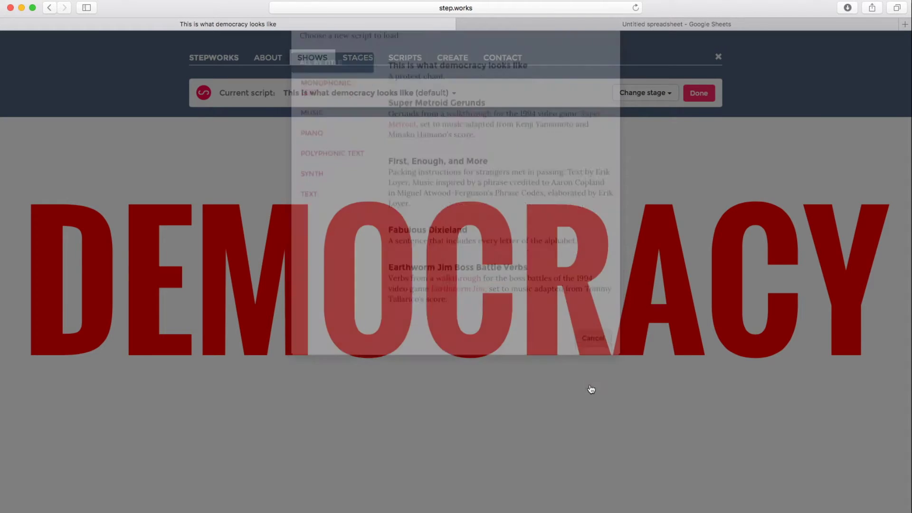
pyautogui.click(371, 98)
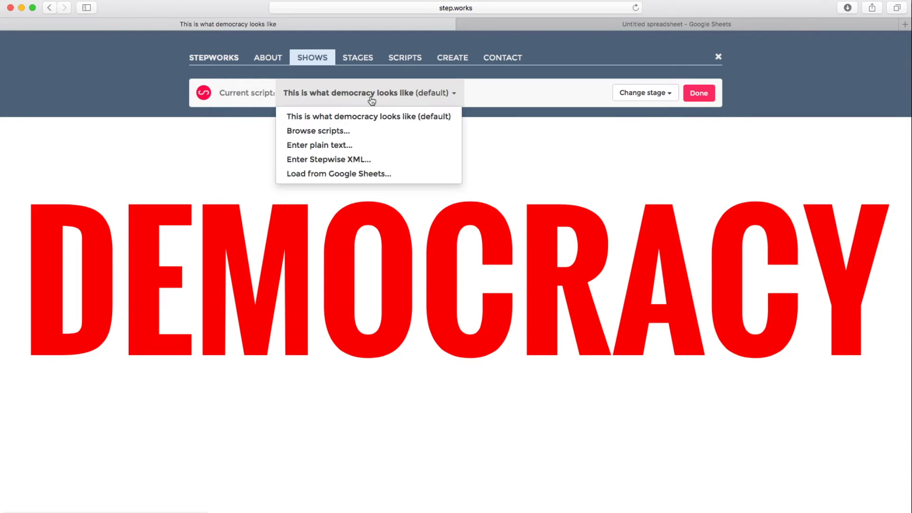
pyautogui.click(362, 162)
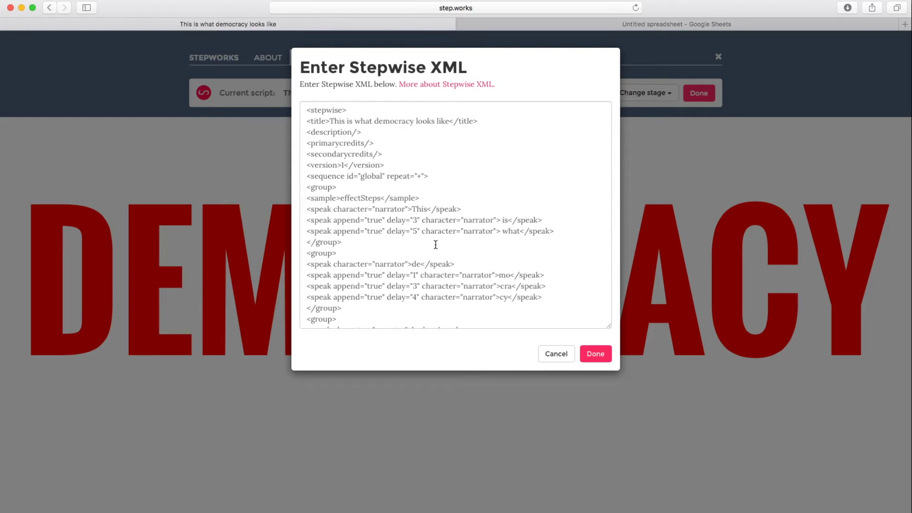
# Step: Replace the first three white colour values in the XML with green
pyautogui.scroll(-10, 435, 245)
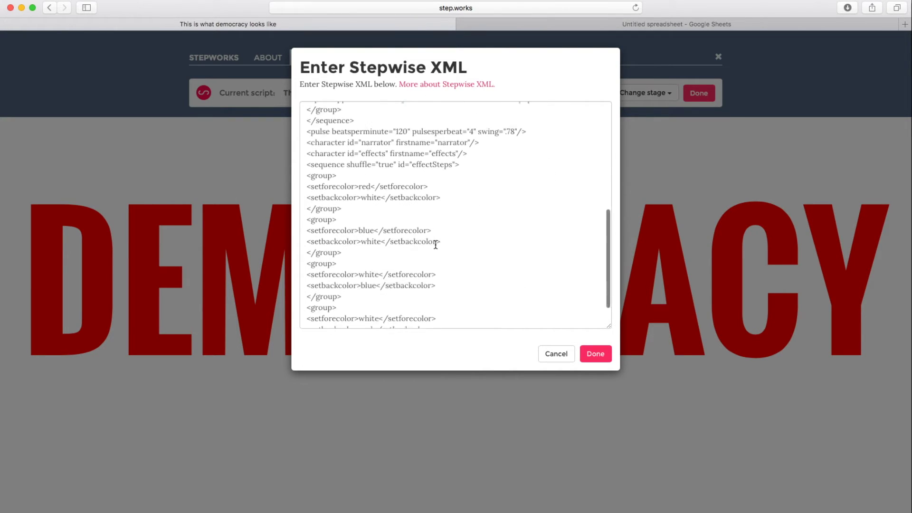
pyautogui.scroll(10, 436, 244)
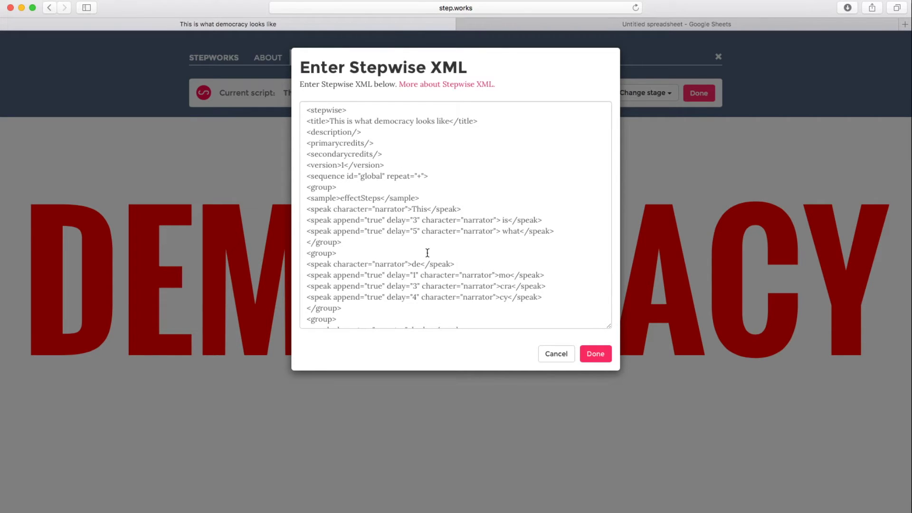
pyautogui.scroll(-2, 444, 258)
pyautogui.scroll(-10, 456, 179)
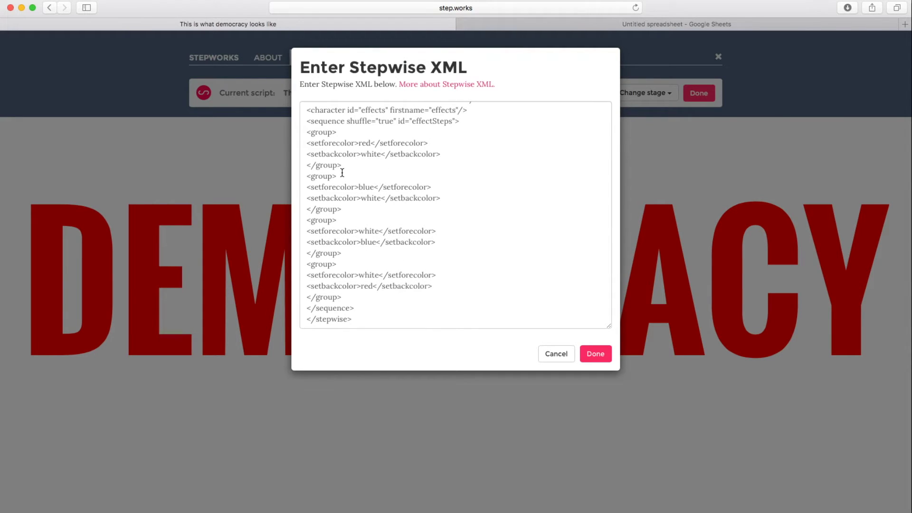
pyautogui.doubleClick(374, 157)
pyautogui.write('green')
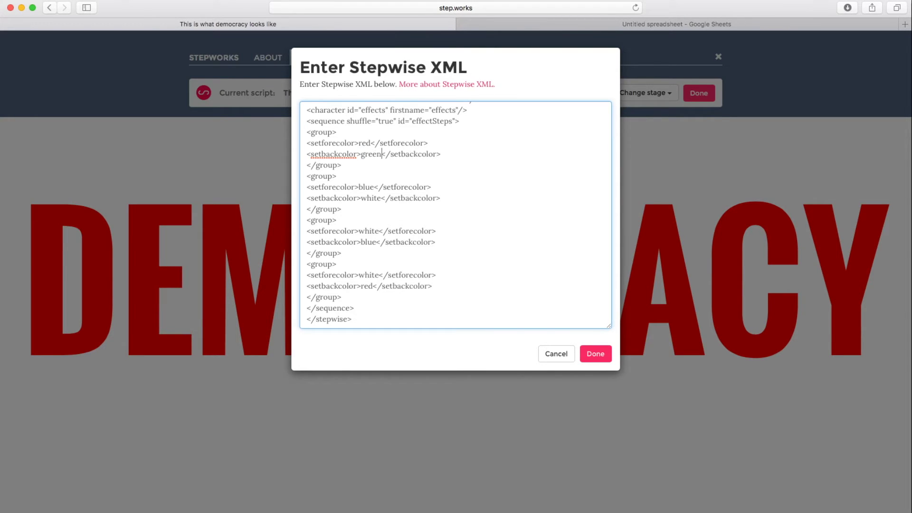
pyautogui.doubleClick(368, 199)
pyautogui.write('green')
pyautogui.doubleClick(367, 231)
pyautogui.write('green')
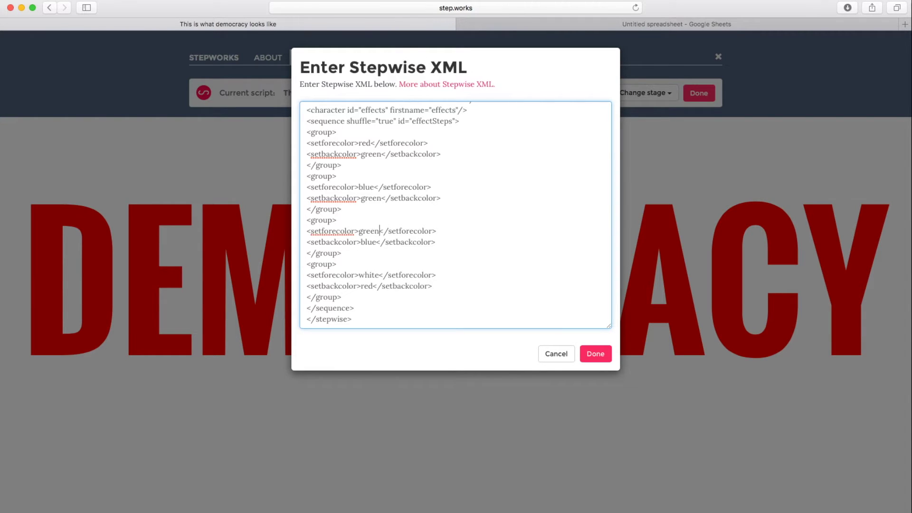
# Step: Change two more colours to black and the last text colour to green, then apply with Done
pyautogui.doubleClick(367, 188)
pyautogui.write('black')
pyautogui.doubleClick(369, 242)
pyautogui.write('black')
pyautogui.click(405, 263)
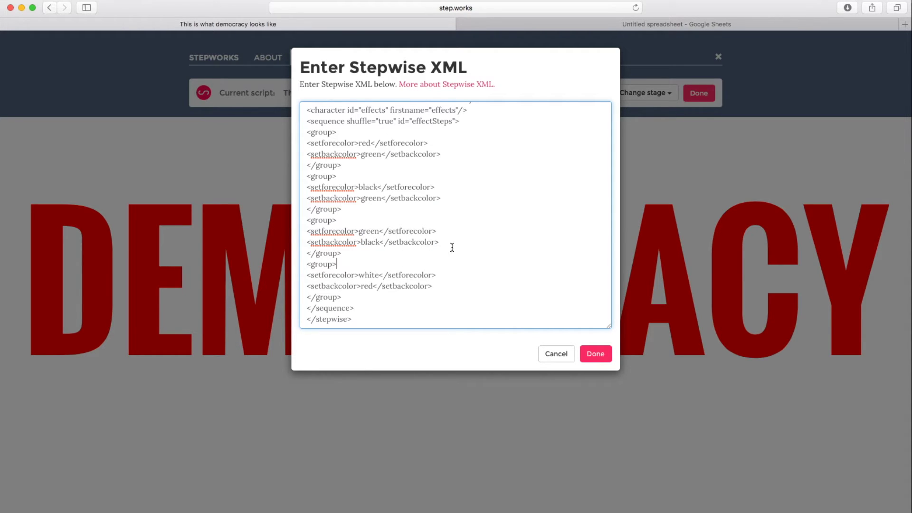
pyautogui.doubleClick(366, 274)
pyautogui.write('green')
pyautogui.click(603, 354)
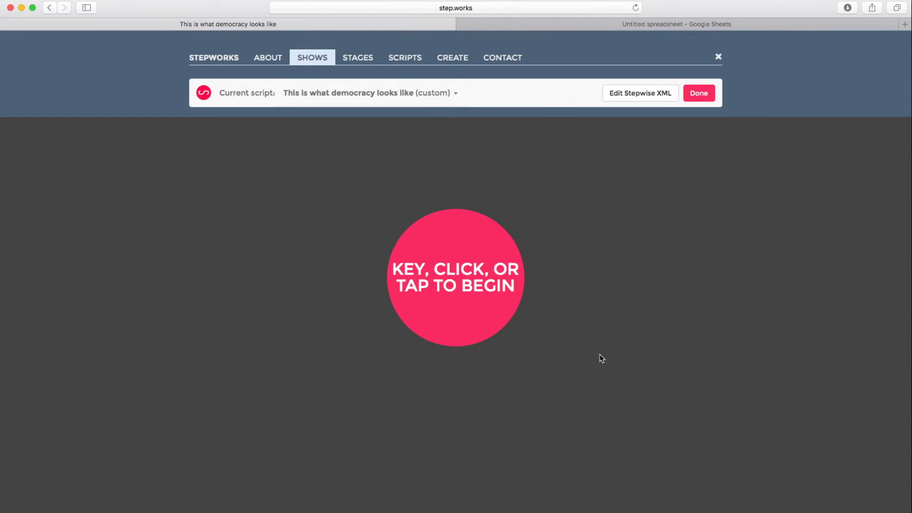
# Step: Play the recoloured chant to the green-on-black LOOKS LIKE step and bring back the menu panel
pyautogui.click(600, 355)
pyautogui.click(600, 355)
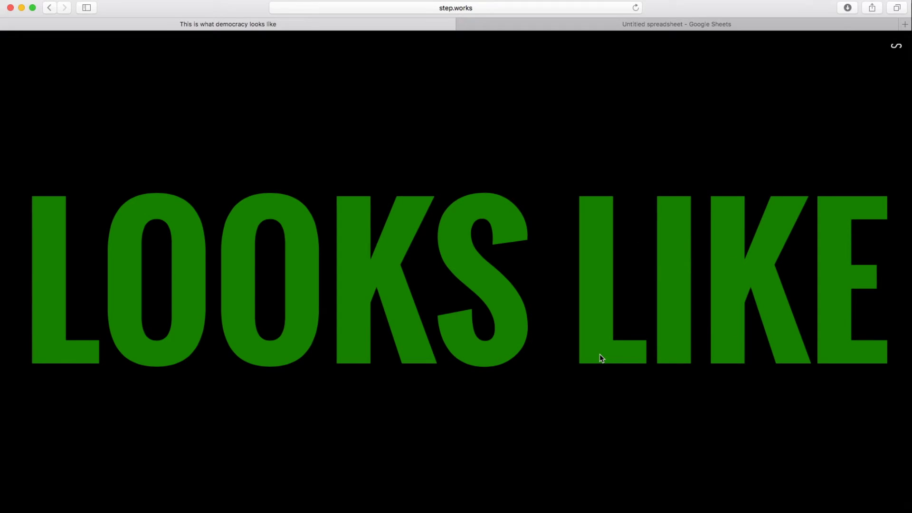
pyautogui.press('Escape')
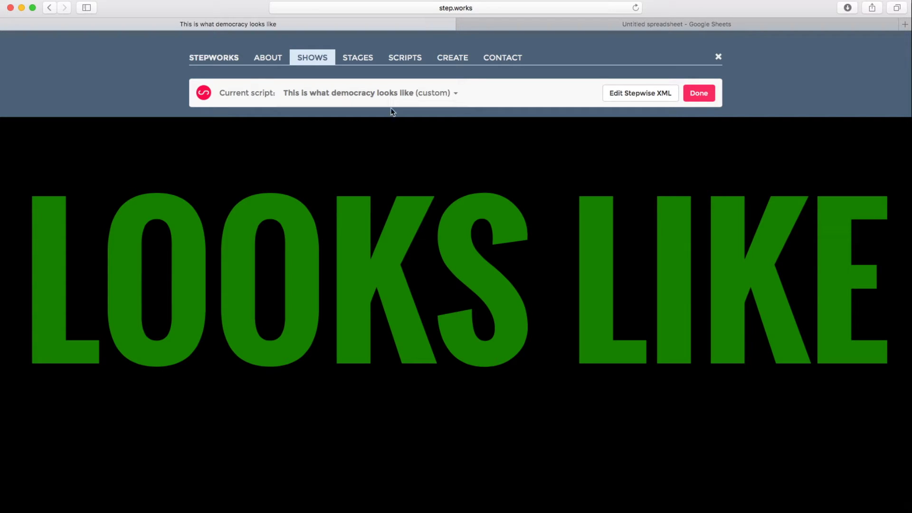
pyautogui.click(384, 94)
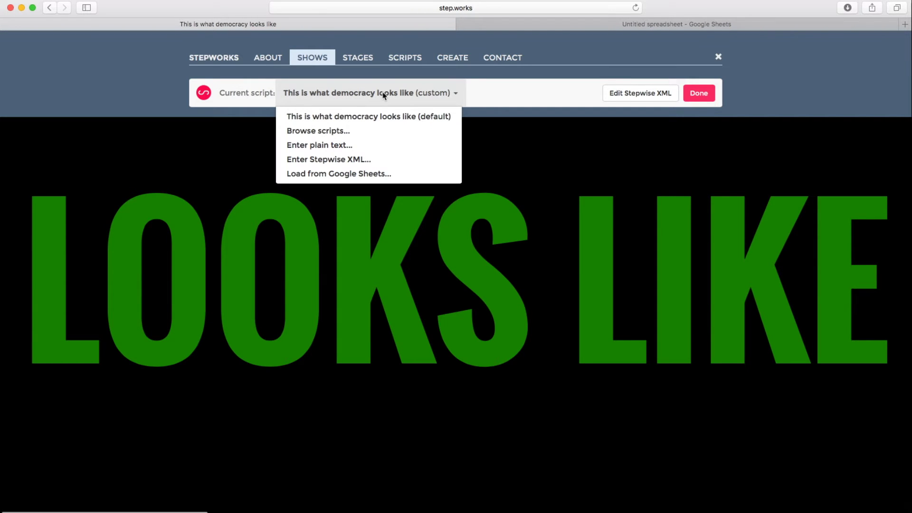
# Step: Load a plain-text script with one word per line: resist, the, policy, love, the, people
pyautogui.click(327, 151)
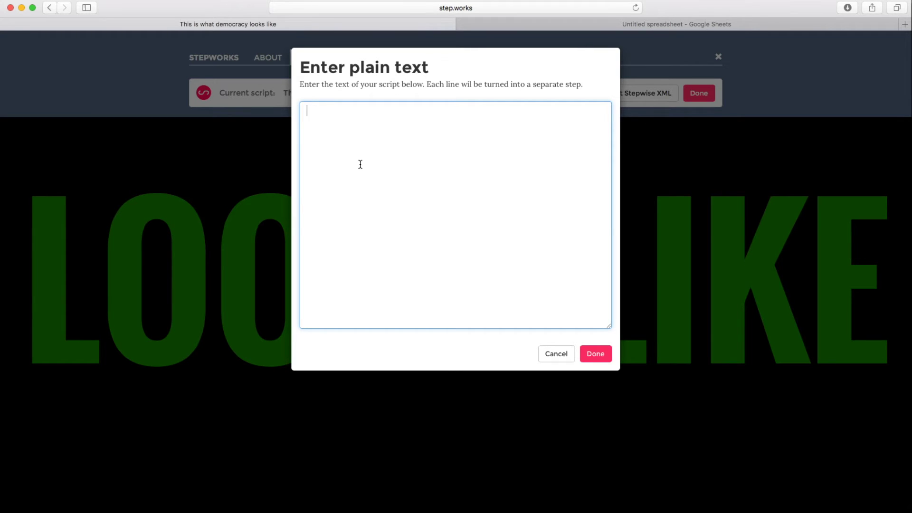
pyautogui.write('resist')
pyautogui.press('Return')
pyautogui.write('the')
pyautogui.press('Return')
pyautogui.write('policy')
pyautogui.press('Return')
pyautogui.write('love')
pyautogui.press('Return')
pyautogui.write('the')
pyautogui.press('Return')
pyautogui.write('people')
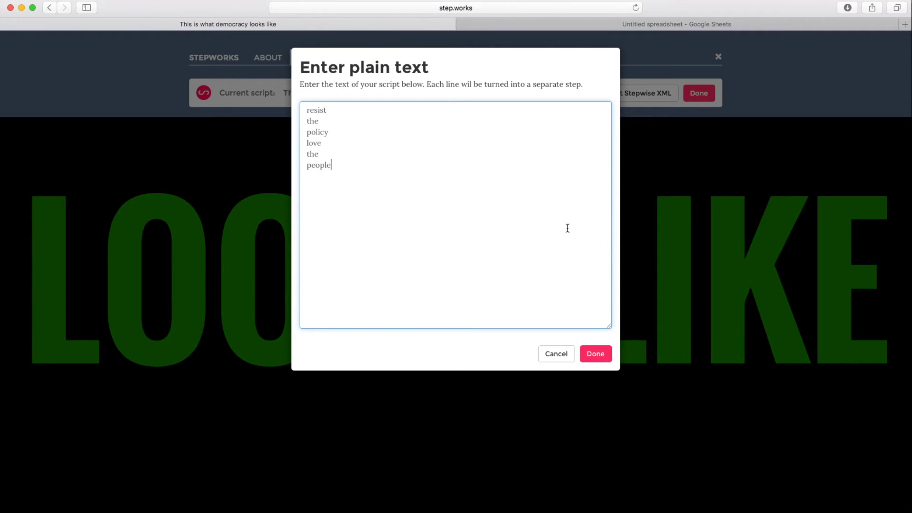
pyautogui.click(599, 354)
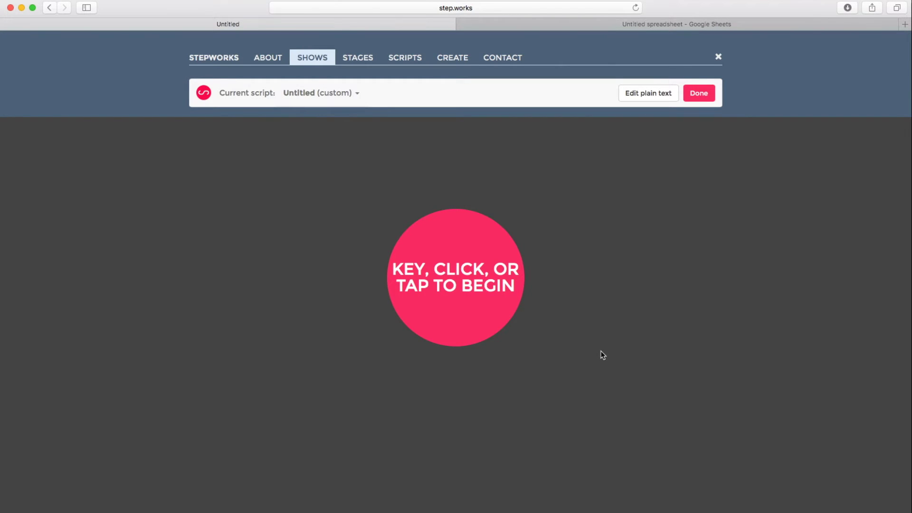
# Step: Play the plain-text chant word by word to POLICY, then switch to the Untitled spreadsheet
pyautogui.click(602, 355)
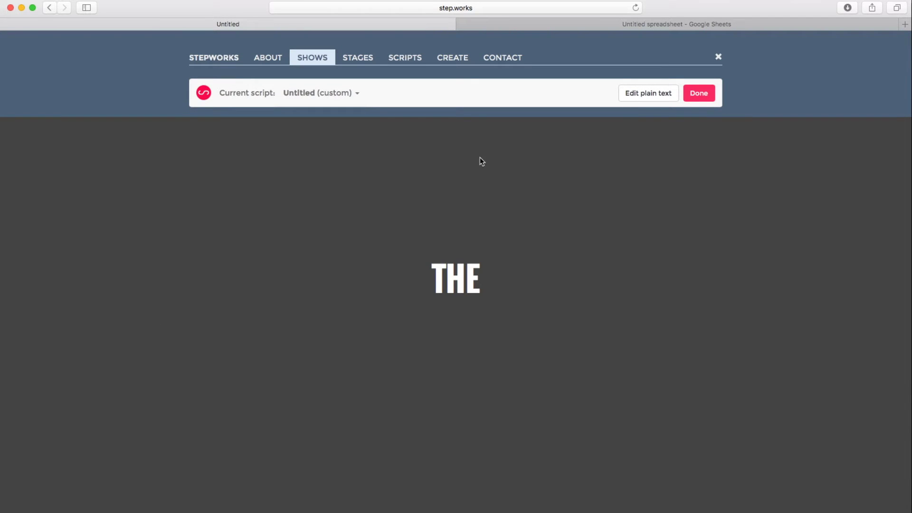
pyautogui.click(326, 94)
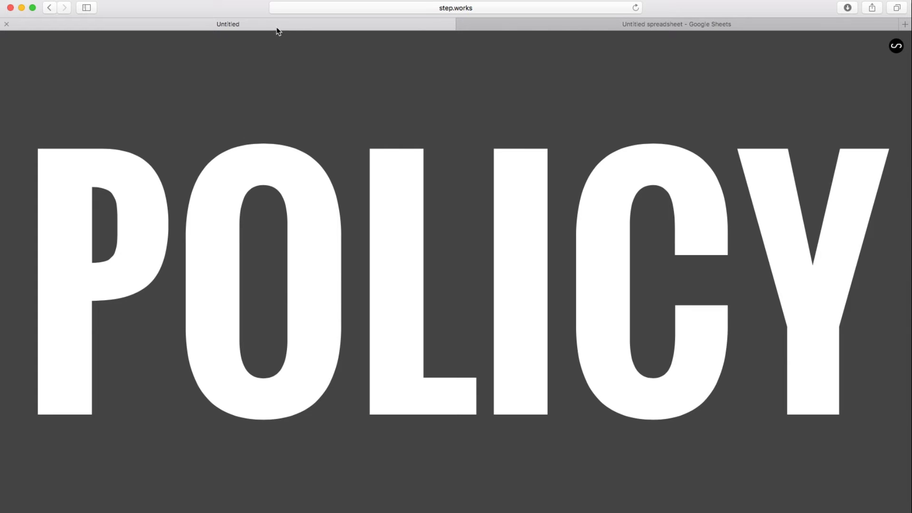
pyautogui.click(520, 26)
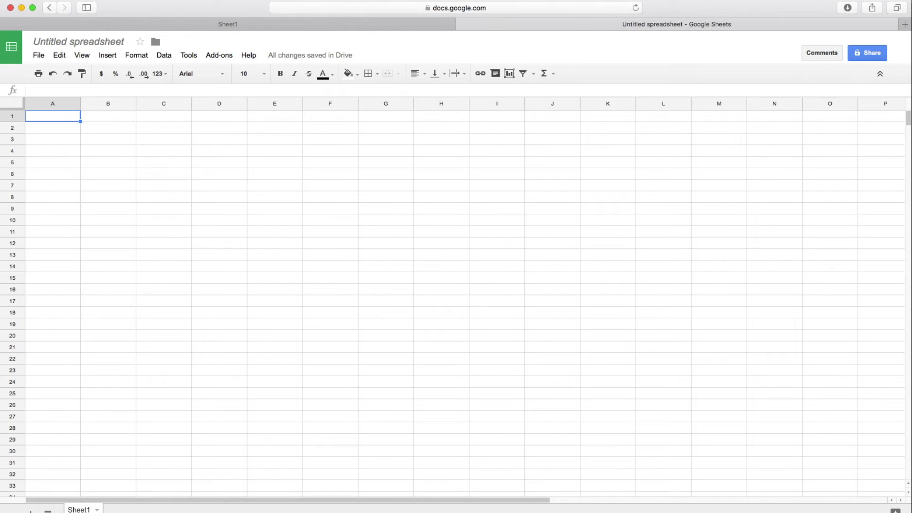
# Step: Enter a bold Narrator heading in cell A1
pyautogui.click(174, 166)
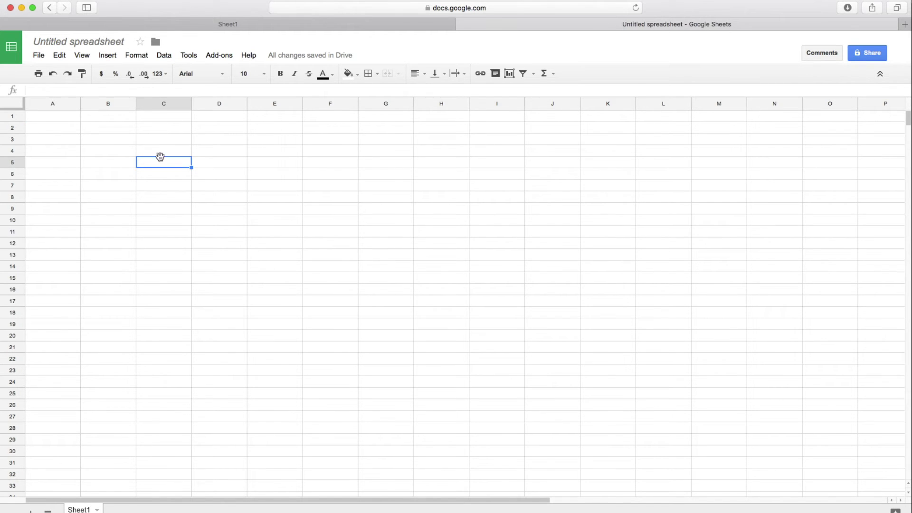
pyautogui.click(64, 118)
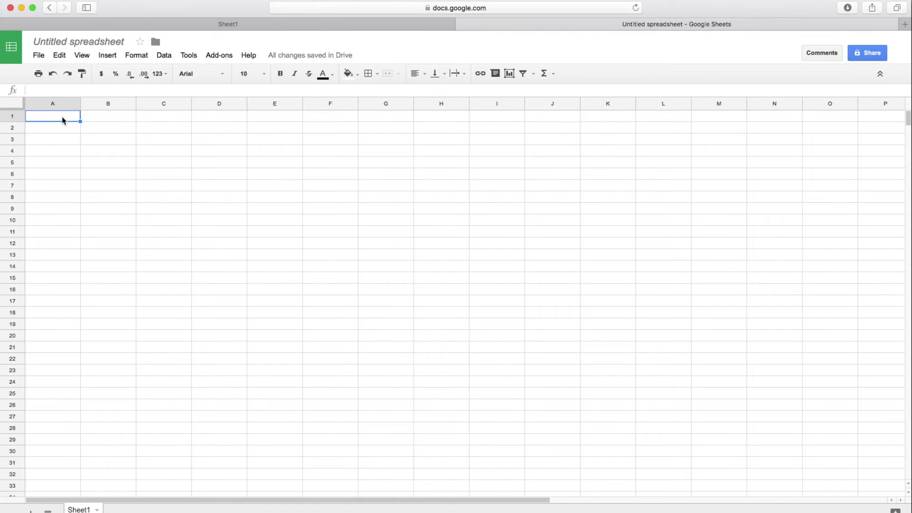
pyautogui.click(79, 138)
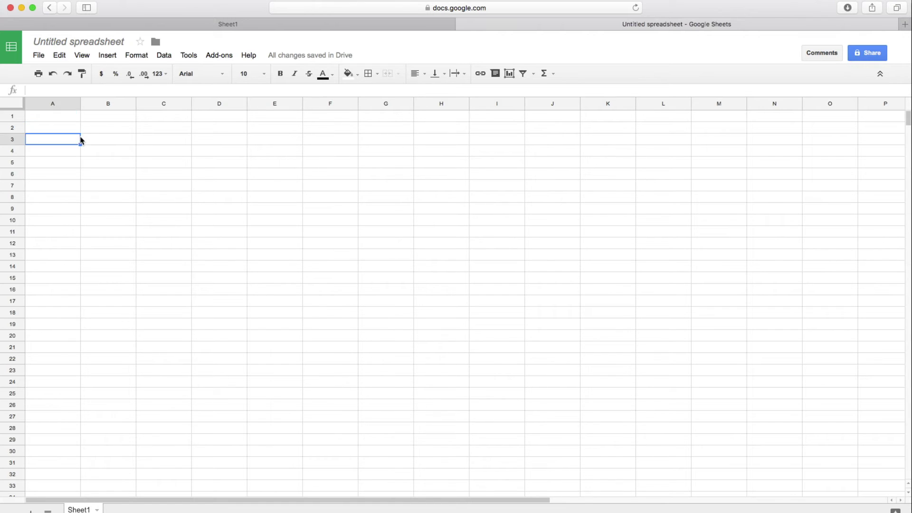
pyautogui.click(60, 119)
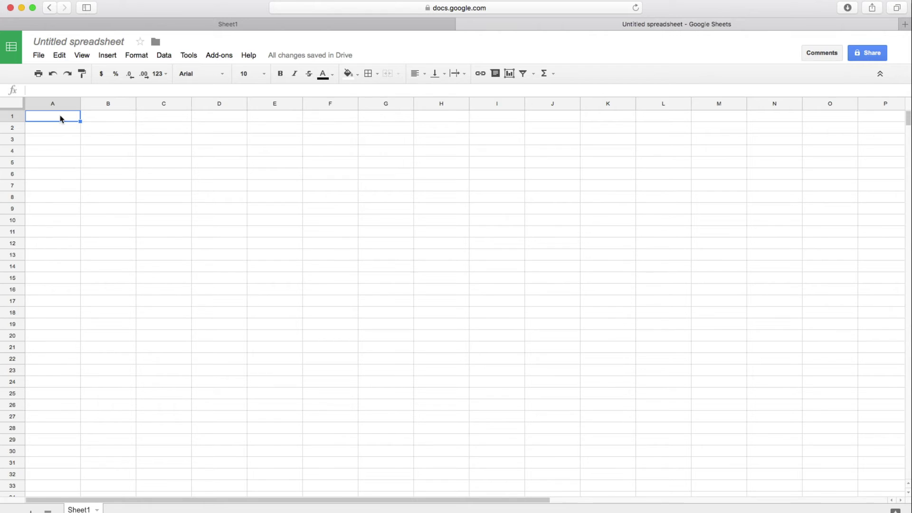
pyautogui.write('Narr')
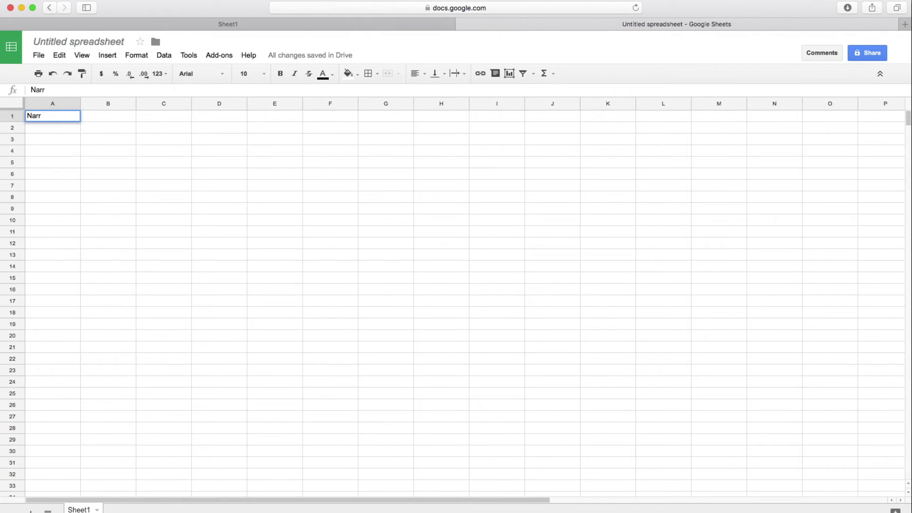
pyautogui.write('ator')
pyautogui.press('Return')
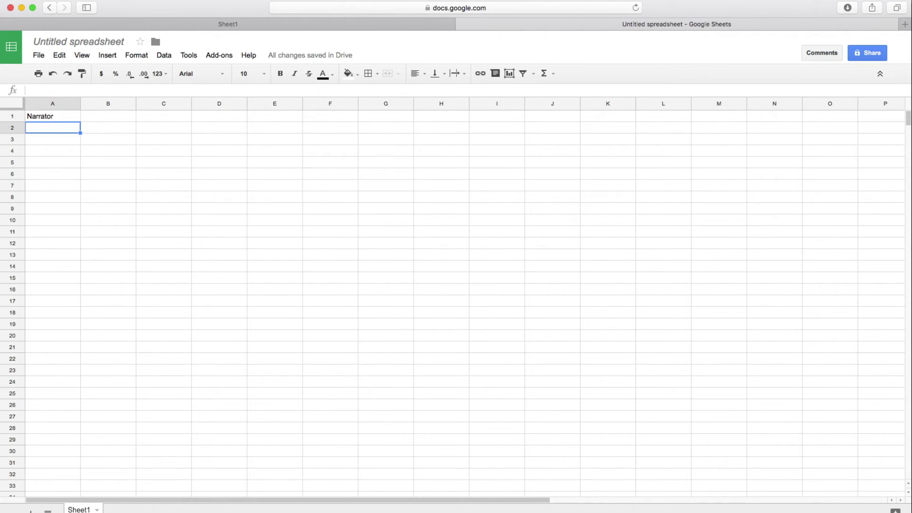
pyautogui.press('Up')
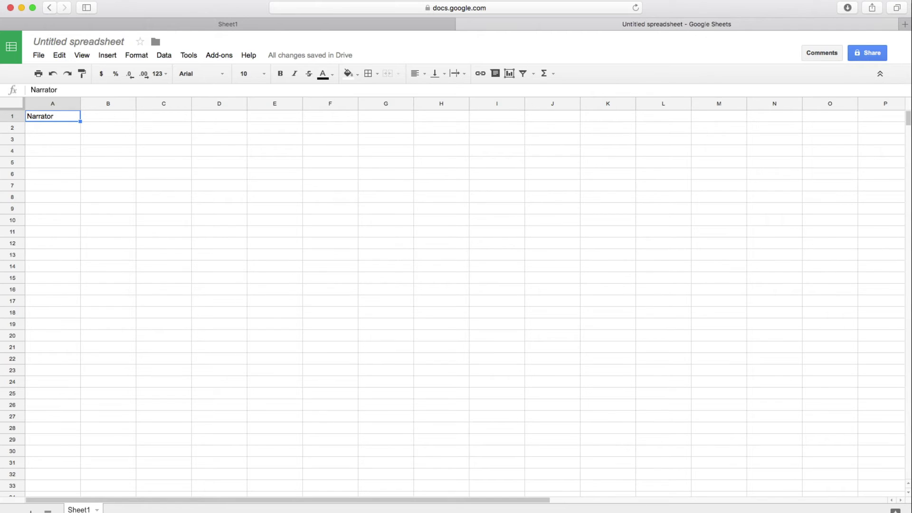
pyautogui.press('super+b')
# Step: Fill A2 to A7 with resist, the, policy, love, the, people
pyautogui.press('Down')
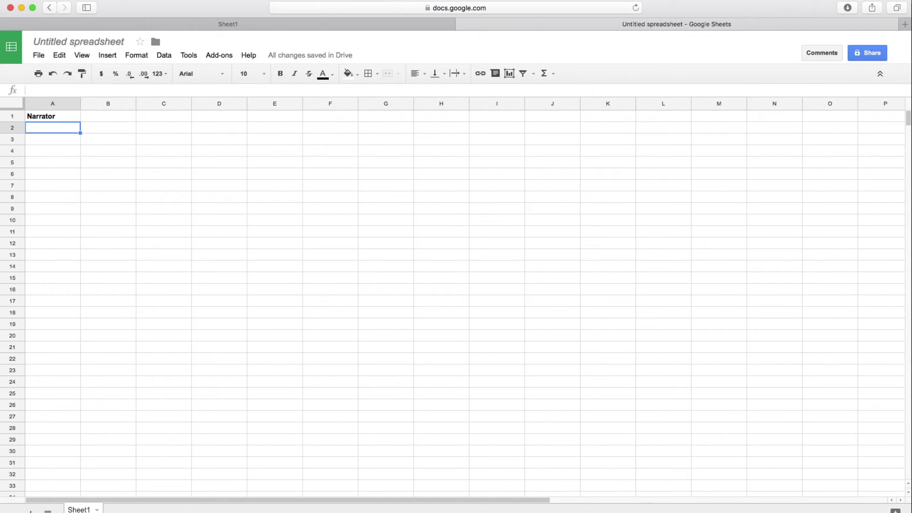
pyautogui.write('resist')
pyautogui.press('Return')
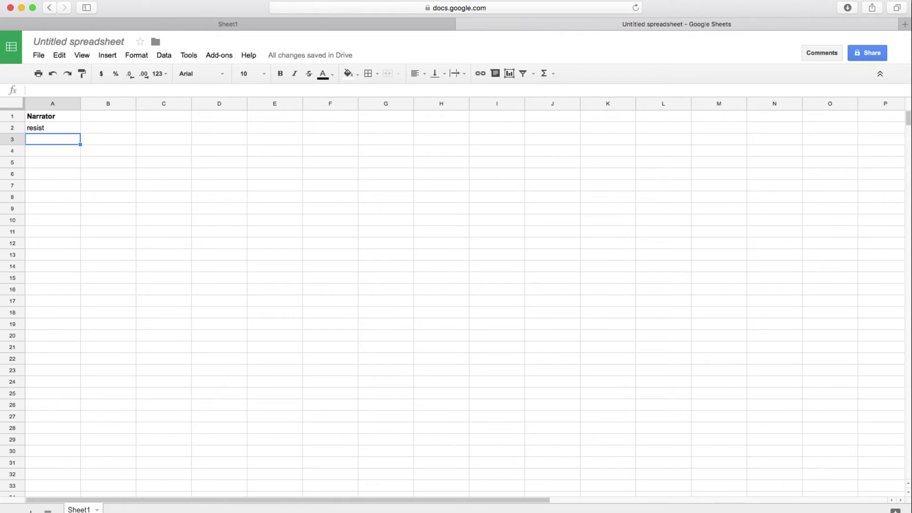
pyautogui.write('the')
pyautogui.press('Return')
pyautogui.write('policy')
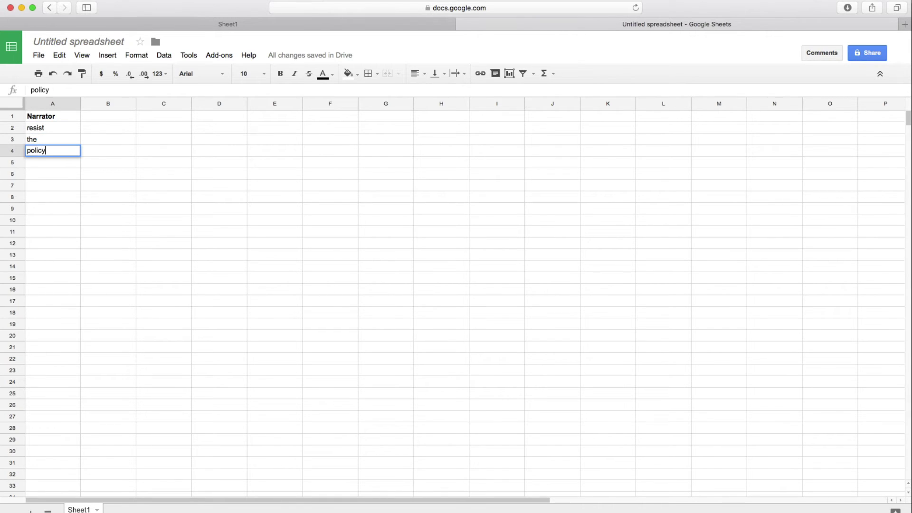
pyautogui.press('Return')
pyautogui.write('love')
pyautogui.press('Return')
pyautogui.write('the')
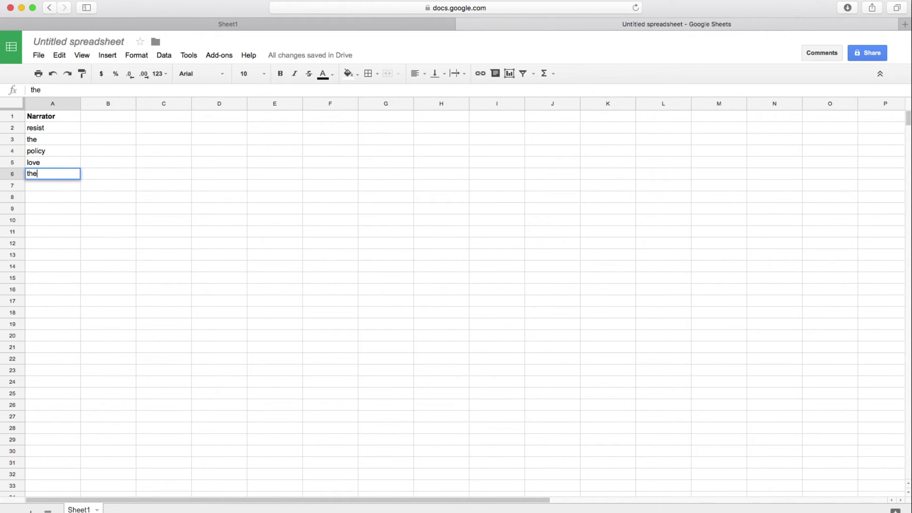
pyautogui.press('Return')
pyautogui.write('people')
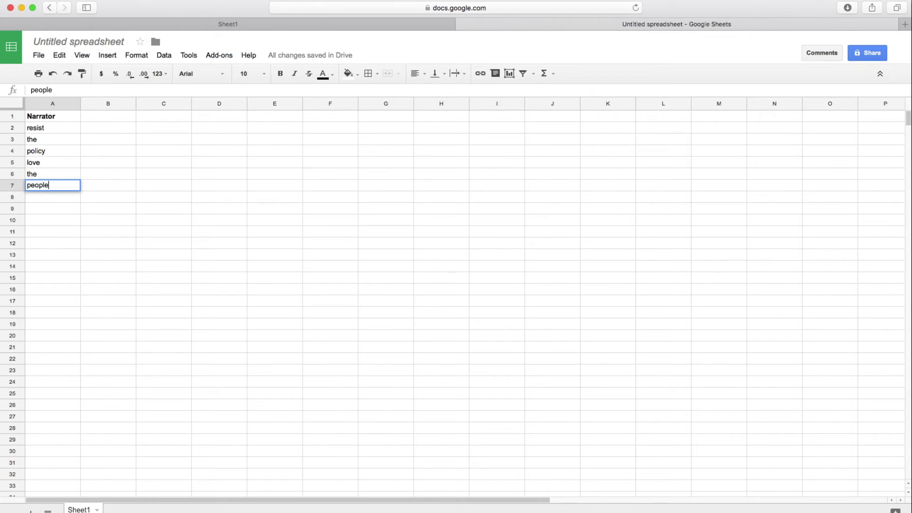
pyautogui.press('Return')
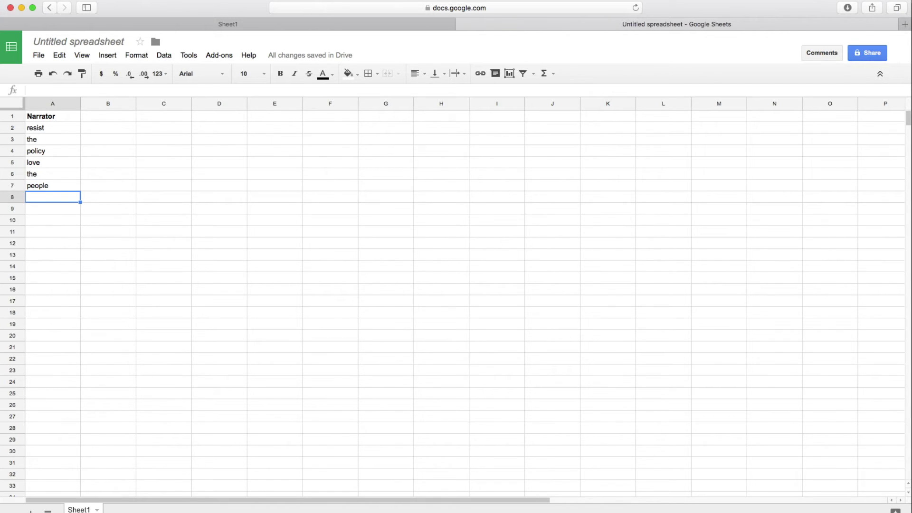
# Step: Publish the entire spreadsheet to the web and copy the published link
pyautogui.click(39, 55)
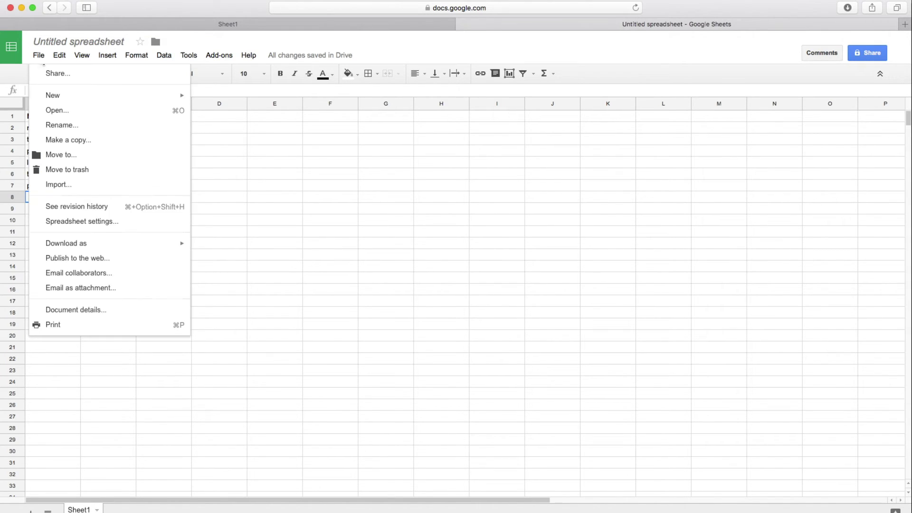
pyautogui.click(79, 264)
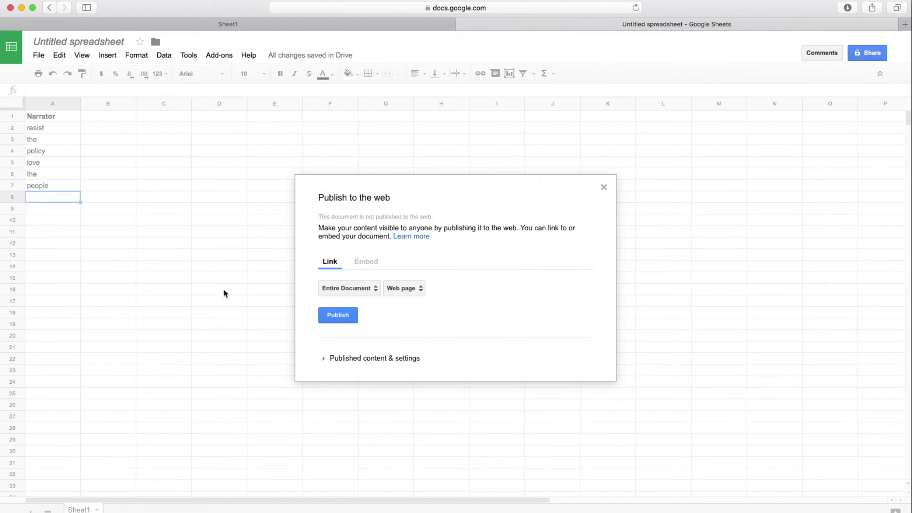
pyautogui.click(338, 315)
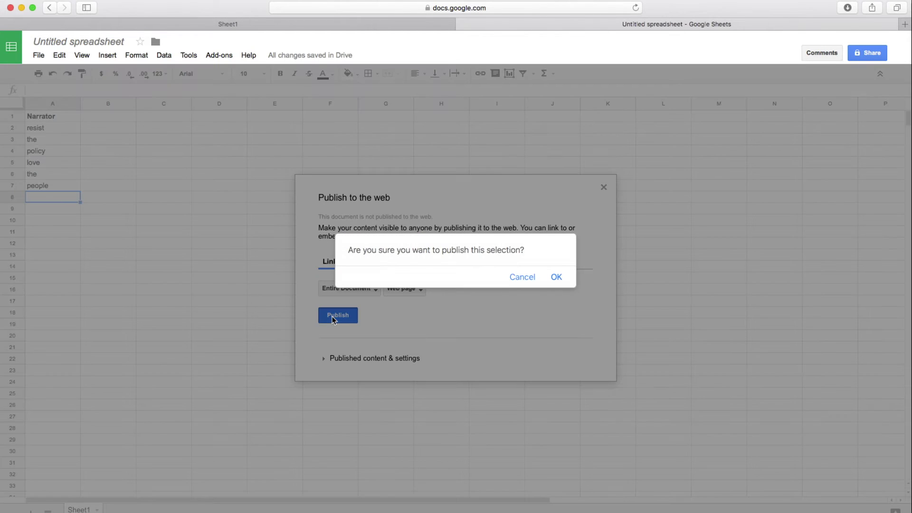
pyautogui.click(556, 278)
pyautogui.press('super+c')
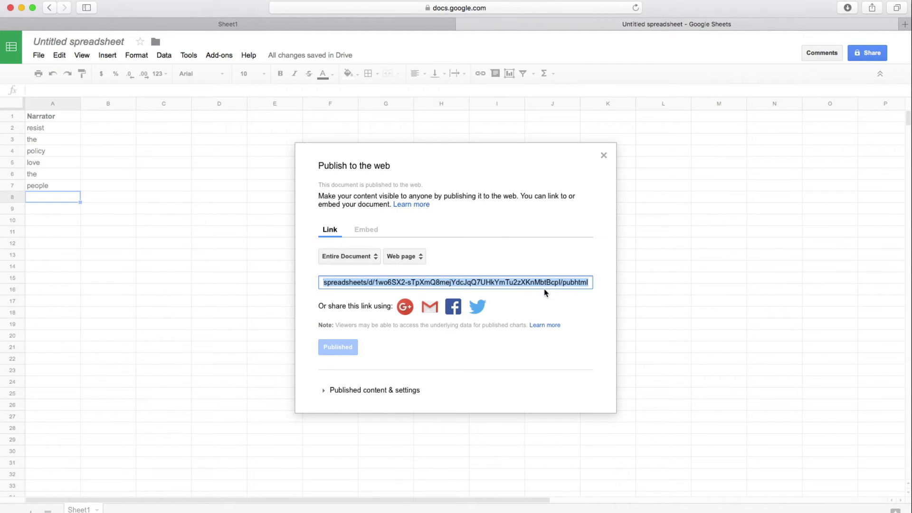
pyautogui.click(257, 248)
# Step: Load the published sheet's link as the StepWorks script via Load from Google Sheets
pyautogui.click(235, 24)
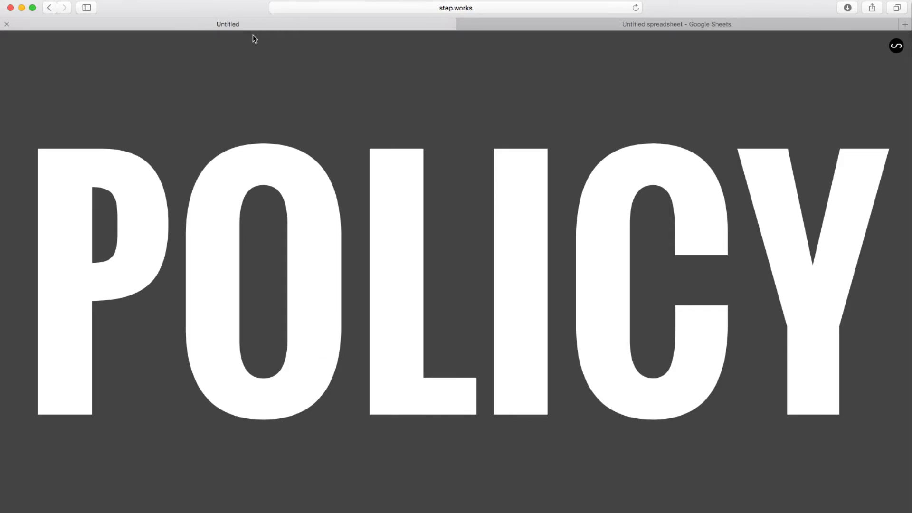
pyautogui.click(321, 93)
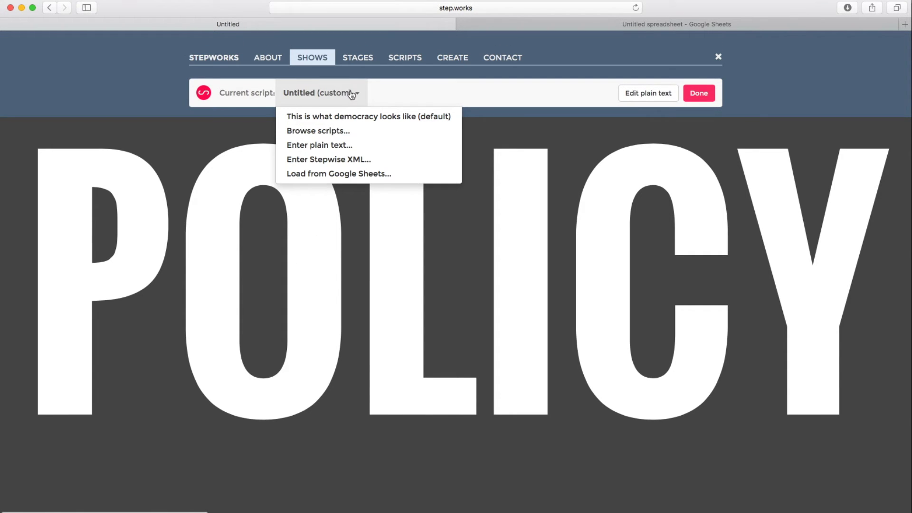
pyautogui.click(328, 175)
pyautogui.click(379, 118)
pyautogui.press('super+v')
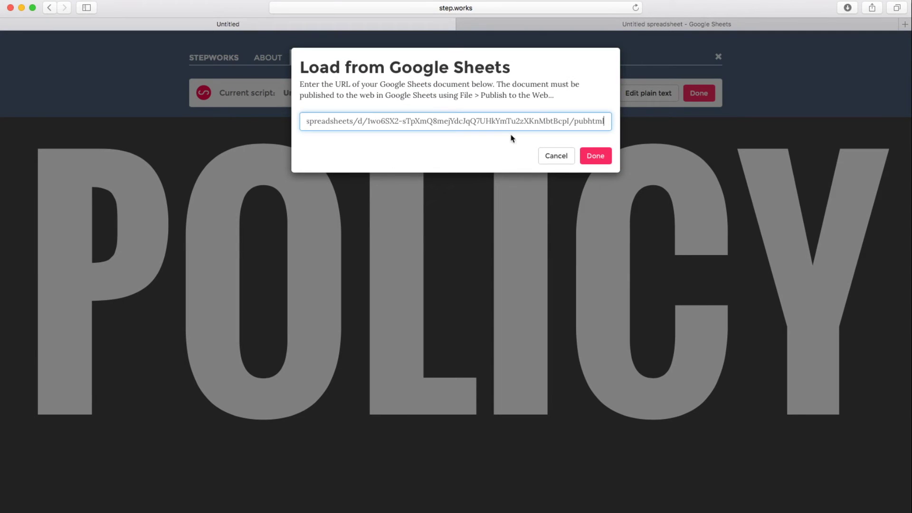
pyautogui.click(594, 156)
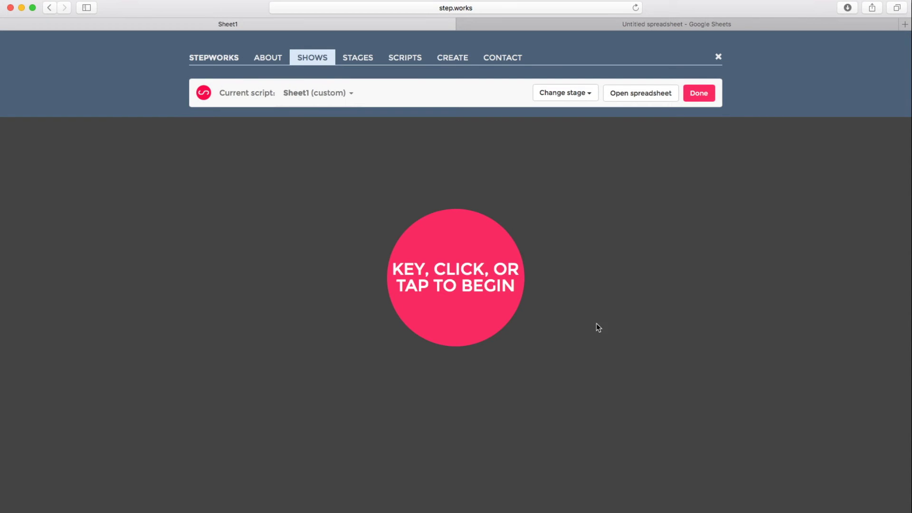
# Step: Play the sheet-driven show from RESIST through to LOVE, then return to the spreadsheet
pyautogui.click(597, 323)
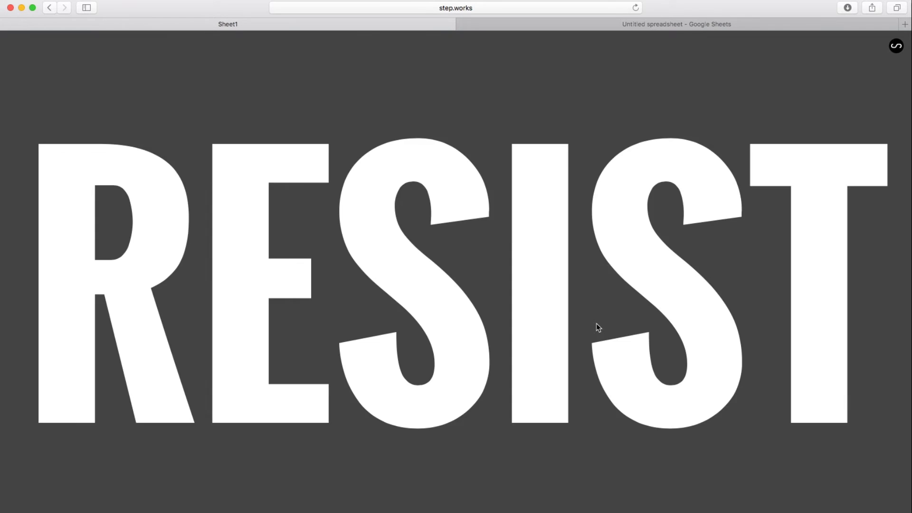
pyautogui.click(597, 323)
pyautogui.click(597, 324)
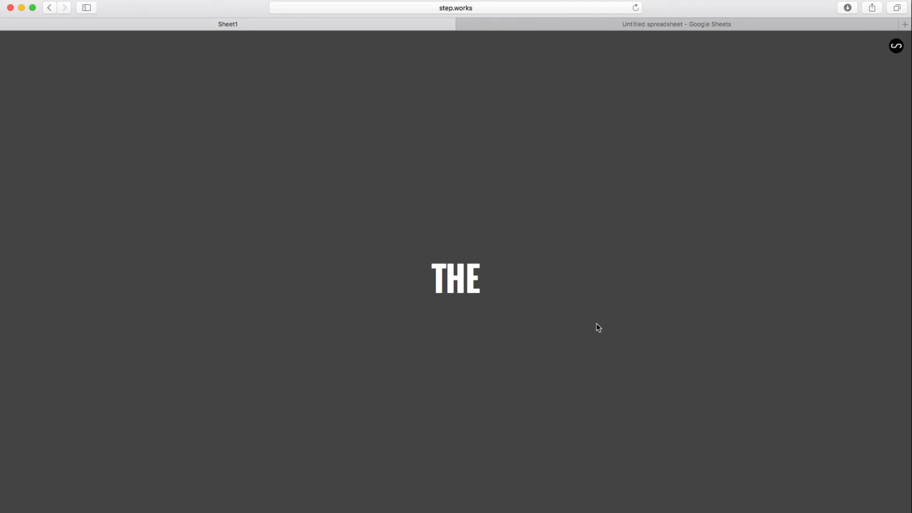
pyautogui.press('space')
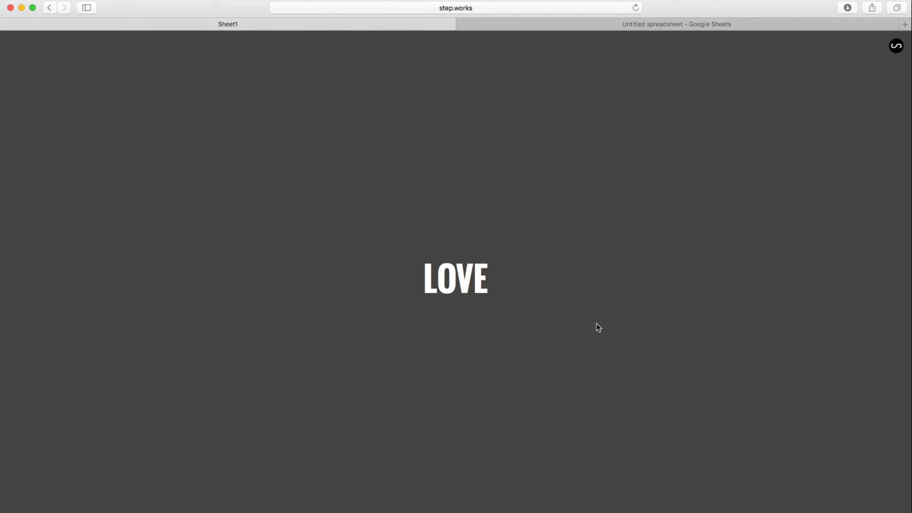
pyautogui.click(576, 26)
# Step: Change cell A2 from resist to two lines: 're' and '&sist+1'
pyautogui.click(604, 156)
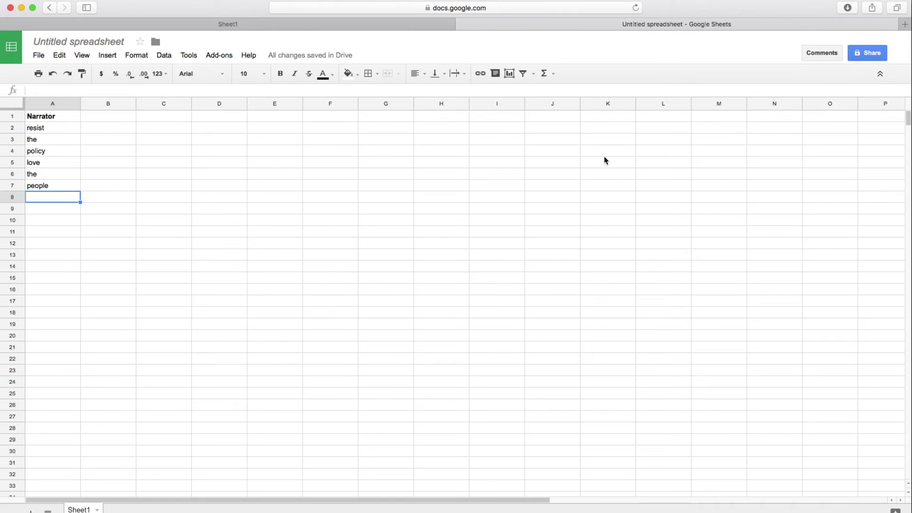
pyautogui.click(49, 131)
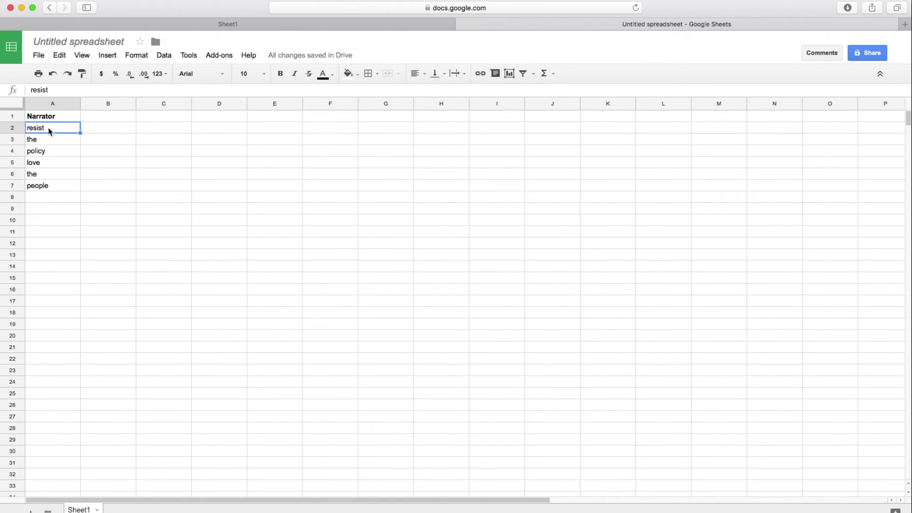
pyautogui.doubleClick(53, 129)
pyautogui.press('BackSpace')
pyautogui.press('BackSpace')
pyautogui.press('BackSpace')
pyautogui.press('BackSpace')
pyautogui.hotkey('alt', 'Return')
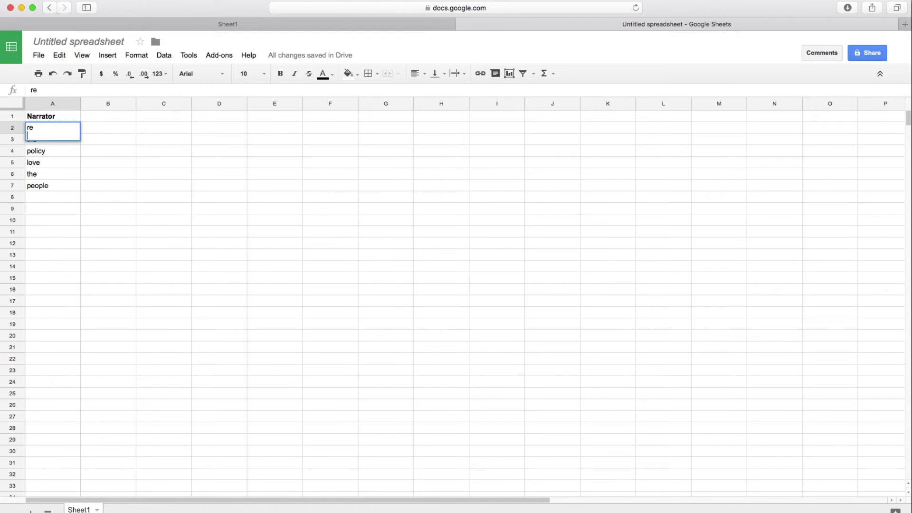
pyautogui.write('&sist+1')
pyautogui.press('Return')
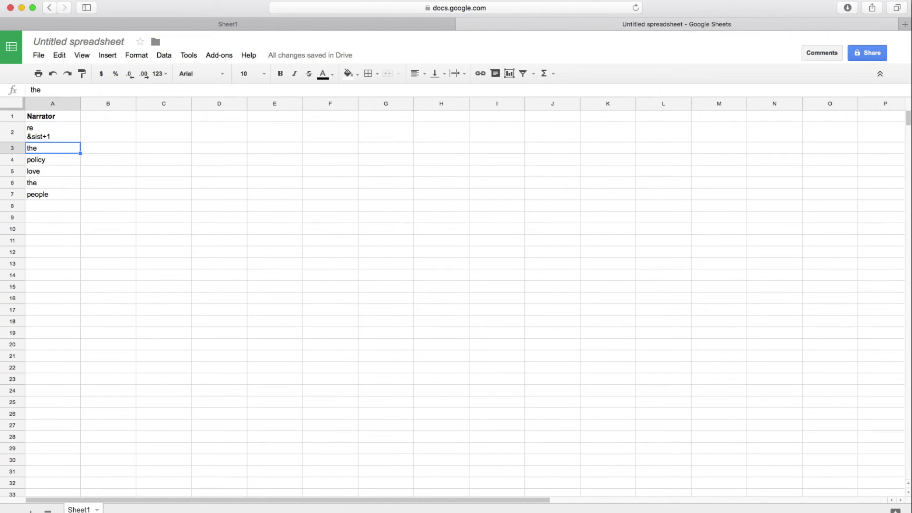
pyautogui.click(52, 132)
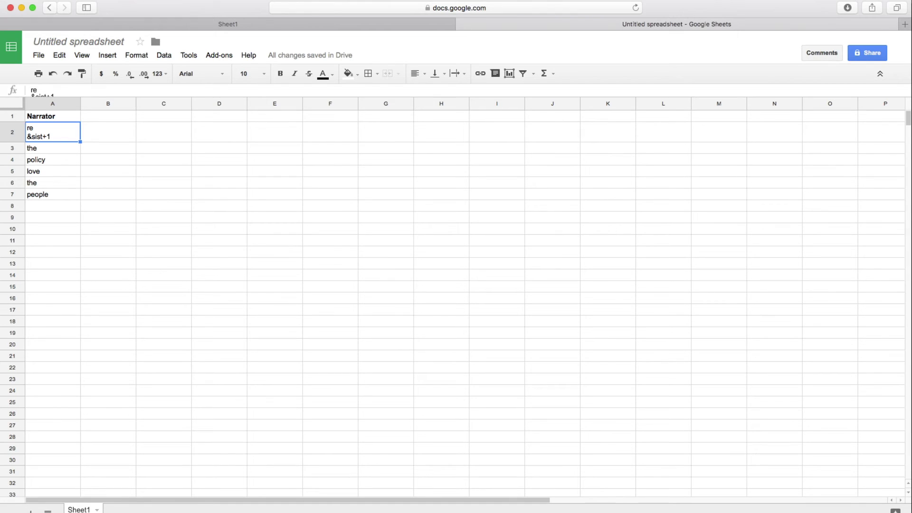
pyautogui.click(67, 193)
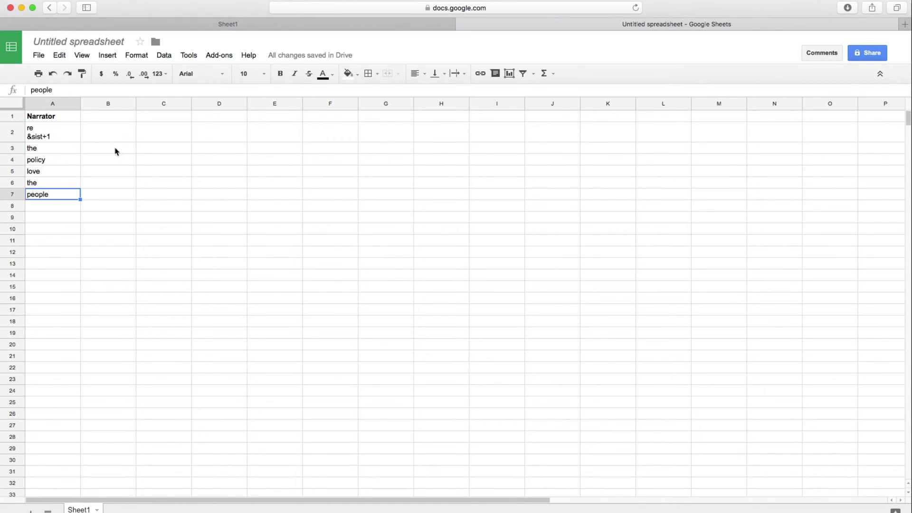
# Step: Add a bold Pulse heading in cell B1
pyautogui.click(94, 120)
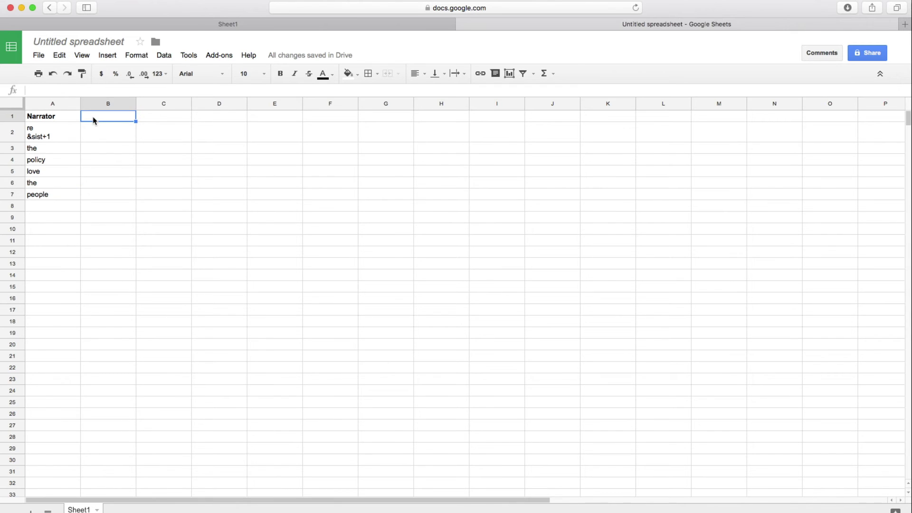
pyautogui.write('Pulse')
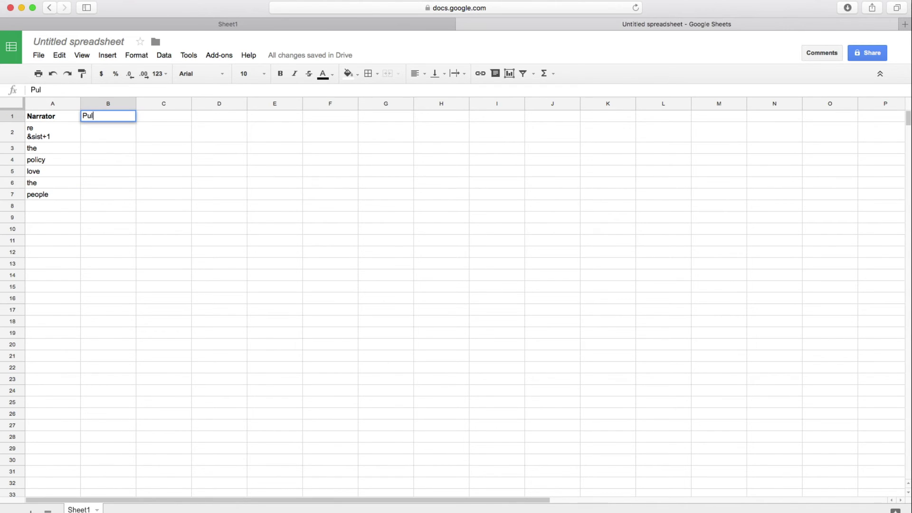
pyautogui.press('Return')
pyautogui.click(108, 116)
pyautogui.press('super+b')
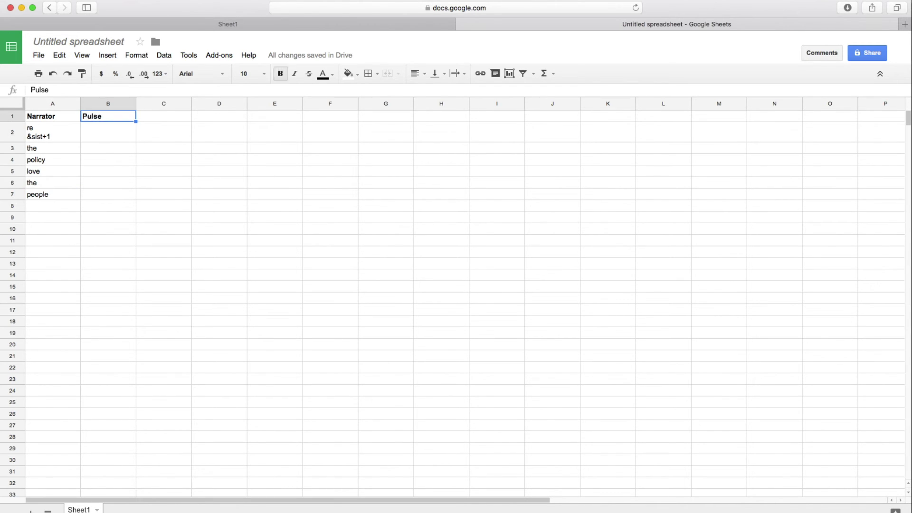
# Step: Enter 120/2 as the pulse value in cell B2
pyautogui.click(108, 132)
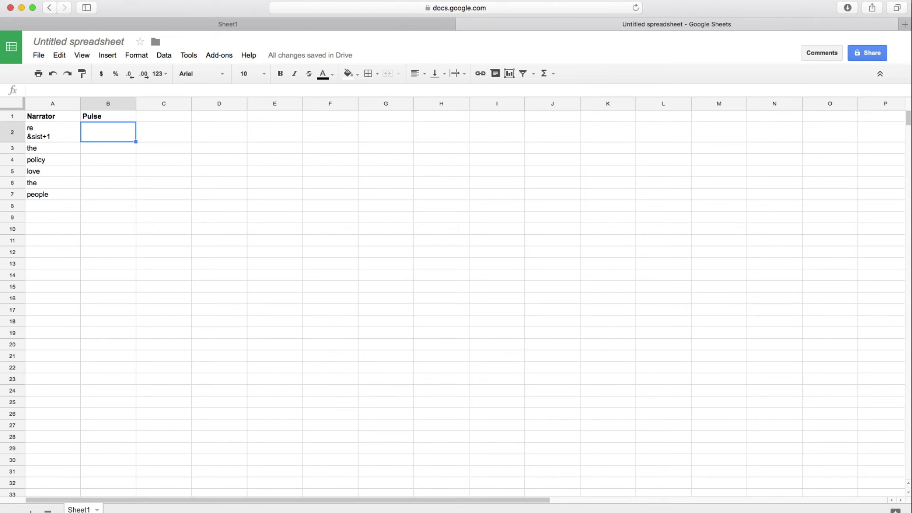
pyautogui.write('120')
pyautogui.write('/2')
pyautogui.press('Return')
pyautogui.click(107, 131)
pyautogui.click(52, 131)
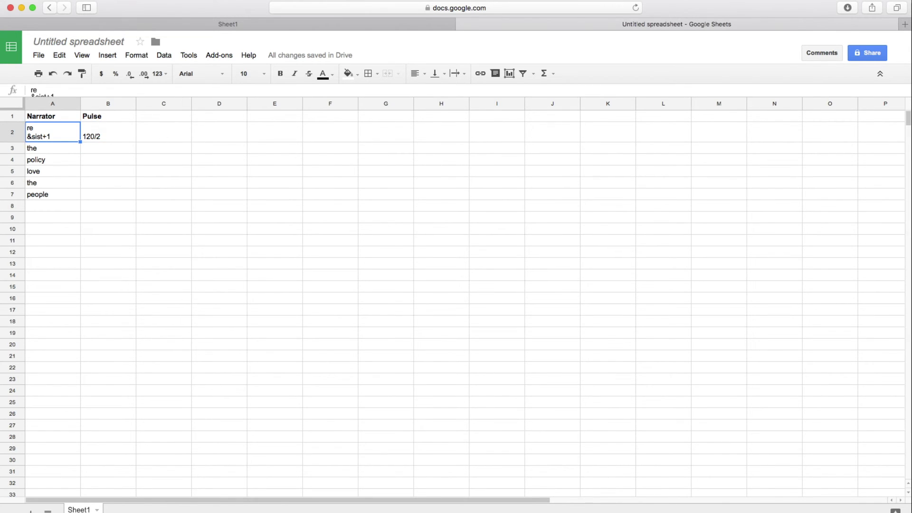
# Step: Reload the StepWorks show and replay it from RESIST, then return to the spreadsheet
pyautogui.click(193, 24)
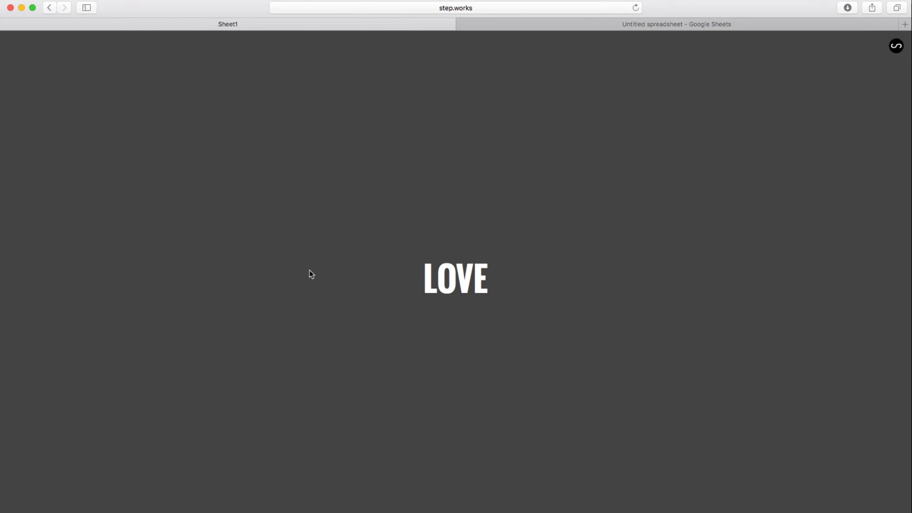
pyautogui.press('super+r')
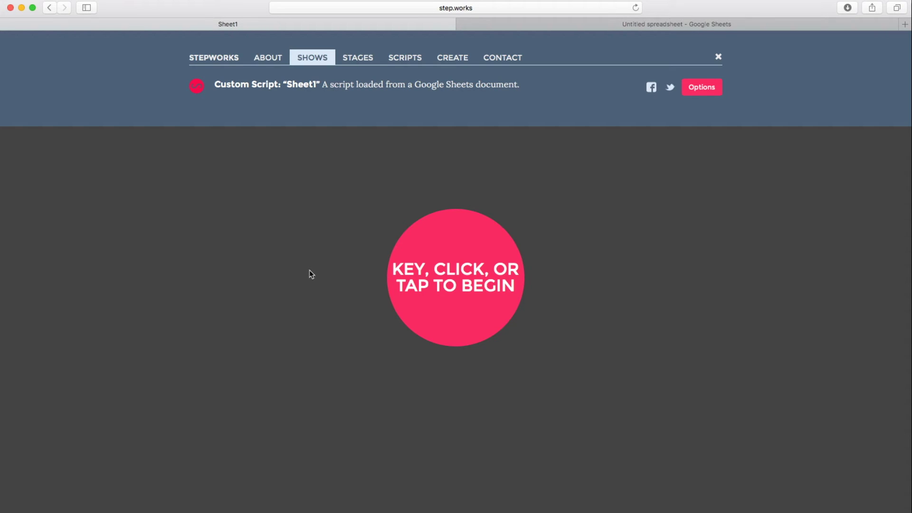
pyautogui.press('space')
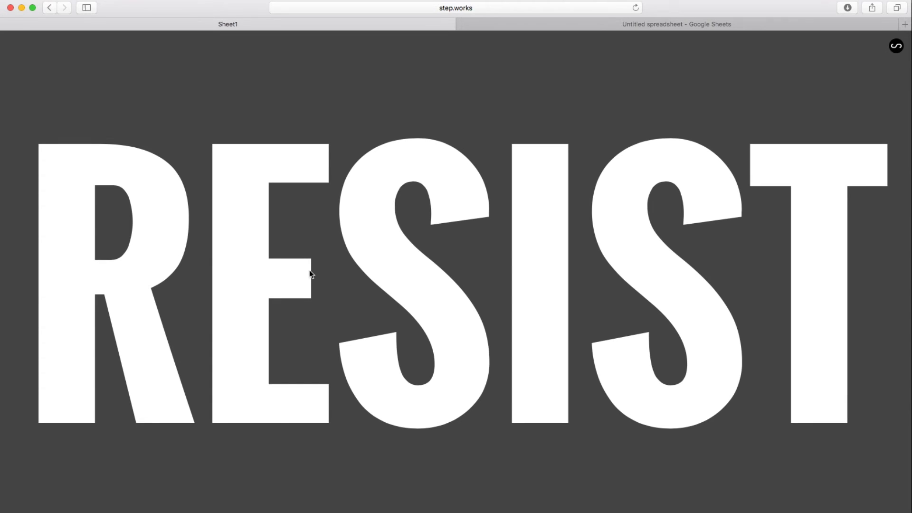
pyautogui.click(601, 26)
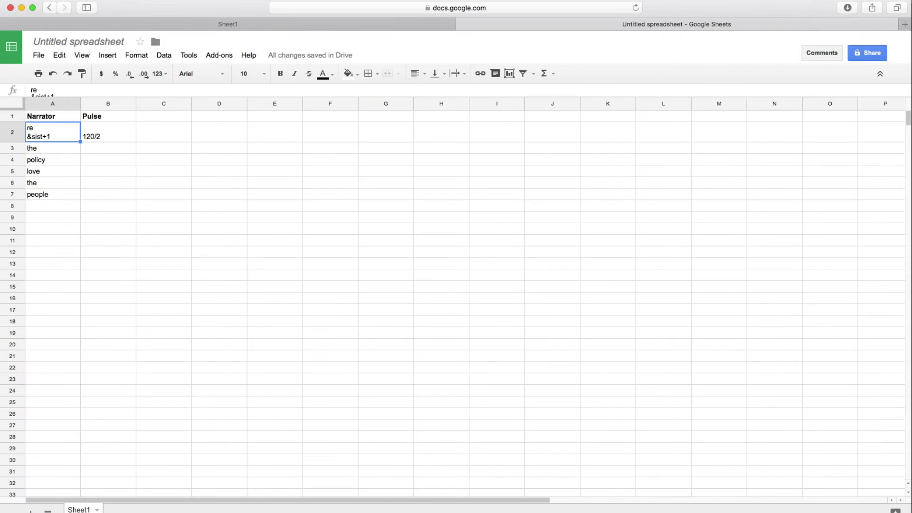
# Step: Expand cell A3 into four lines: the, & po+1, &li+2 and &cy+3
pyautogui.click(57, 151)
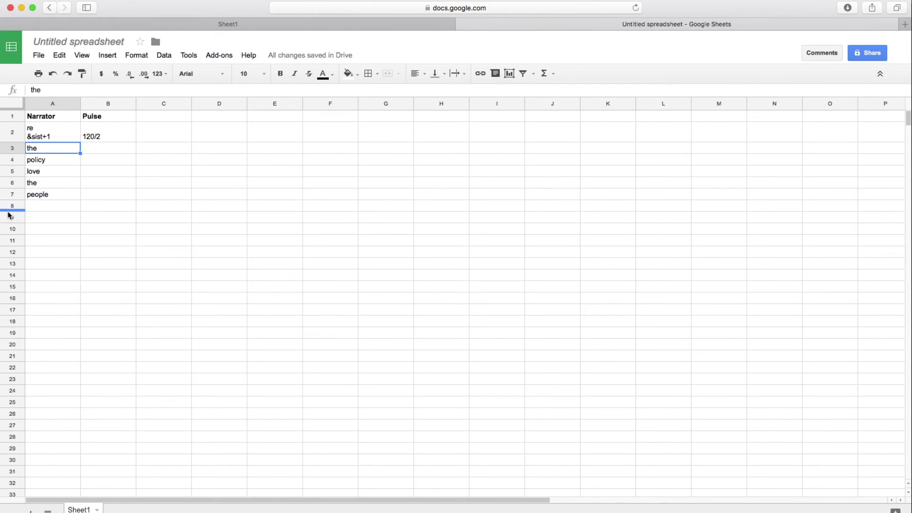
pyautogui.click(63, 138)
pyautogui.click(57, 150)
pyautogui.doubleClick(57, 150)
pyautogui.hotkey('alt', 'Return')
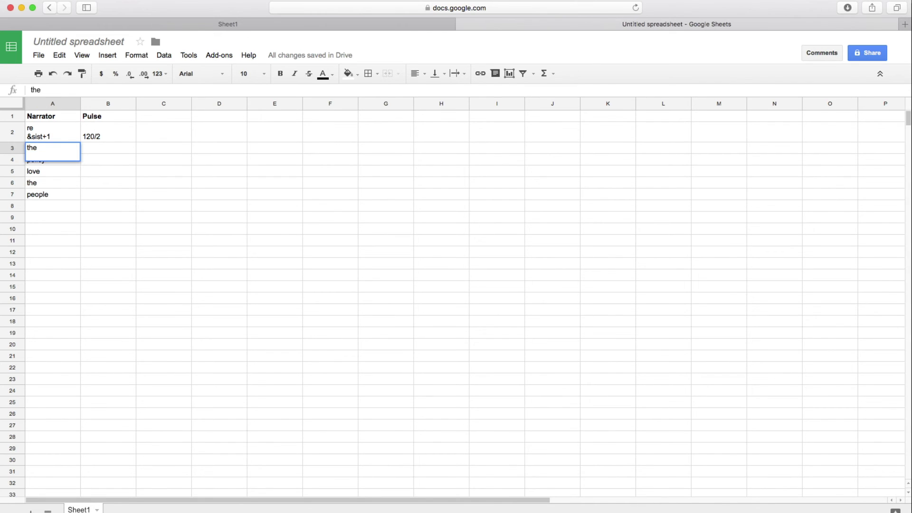
pyautogui.write('&')
pyautogui.write('po')
pyautogui.write('+1')
pyautogui.hotkey('alt', 'Return')
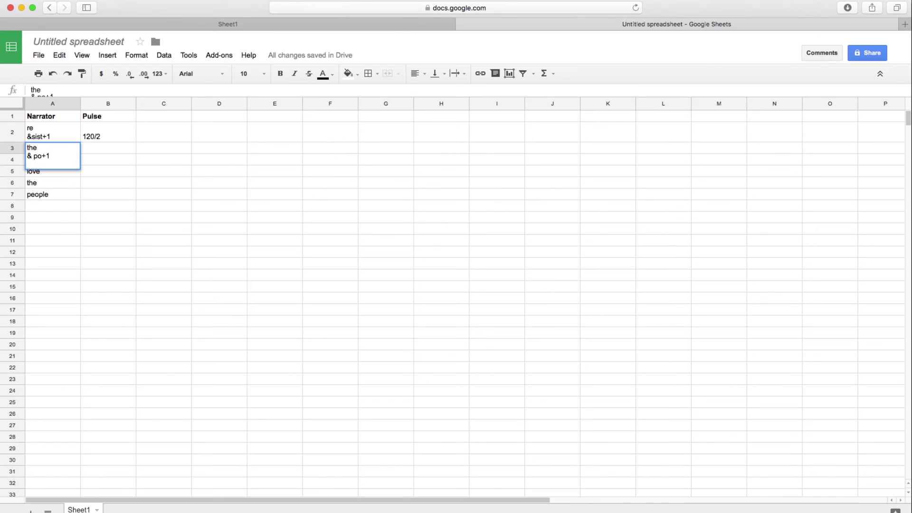
pyautogui.write('&li+2')
pyautogui.hotkey('alt', 'Return')
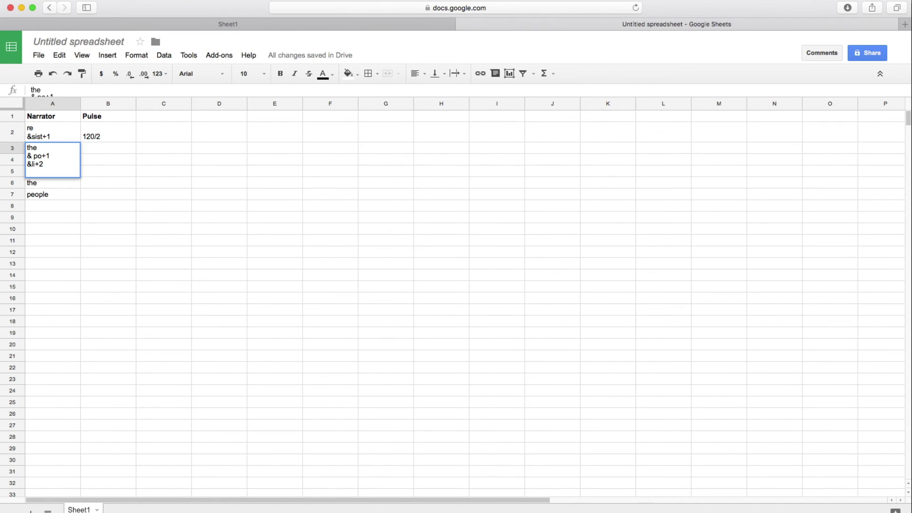
pyautogui.write('&cy+3')
pyautogui.press('Return')
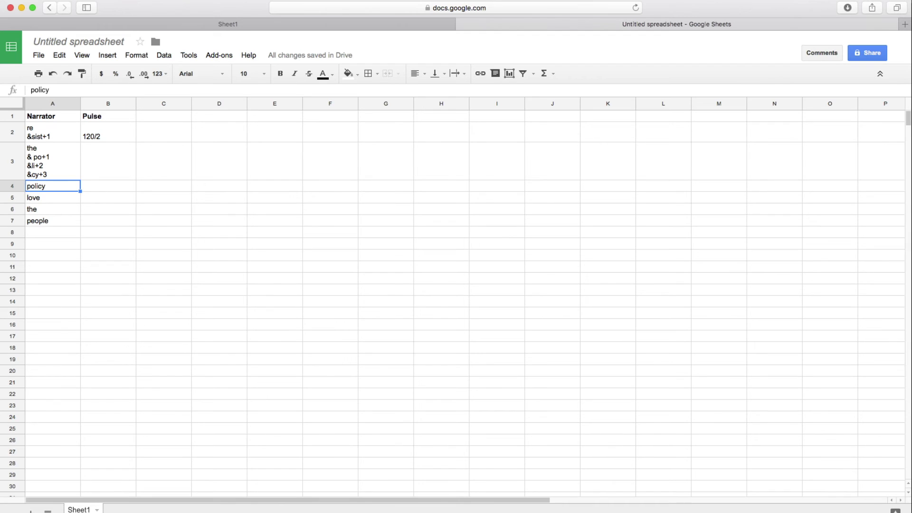
# Step: Enter love in A4 and make A5 a three-line entry: the, & peo+1, &ple+2
pyautogui.write('love')
pyautogui.press('Return')
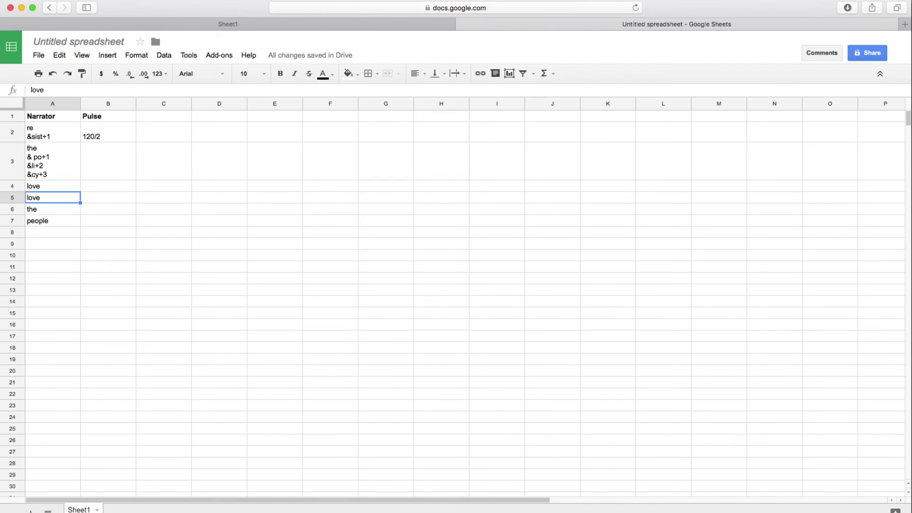
pyautogui.write('the')
pyautogui.hotkey('alt', 'Return')
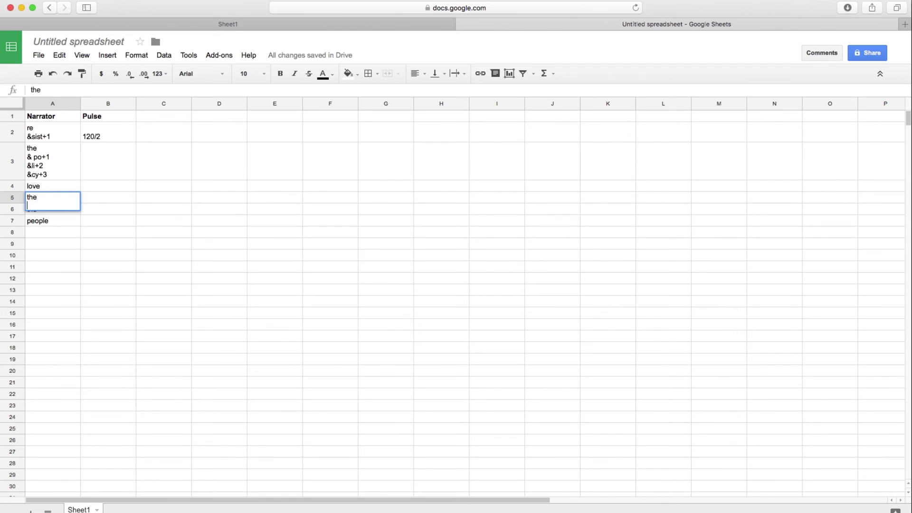
pyautogui.write('& peo3+13')
pyautogui.press('Tab')
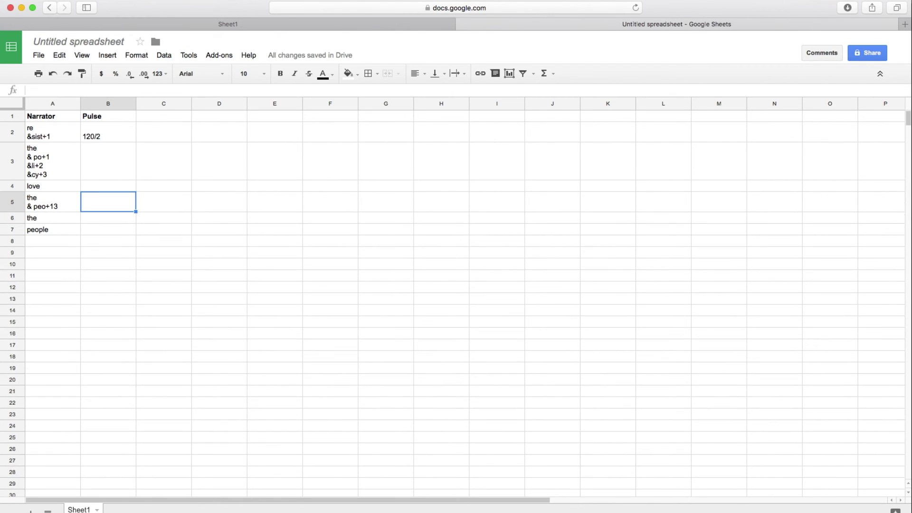
pyautogui.doubleClick(66, 200)
pyautogui.press('BackSpace')
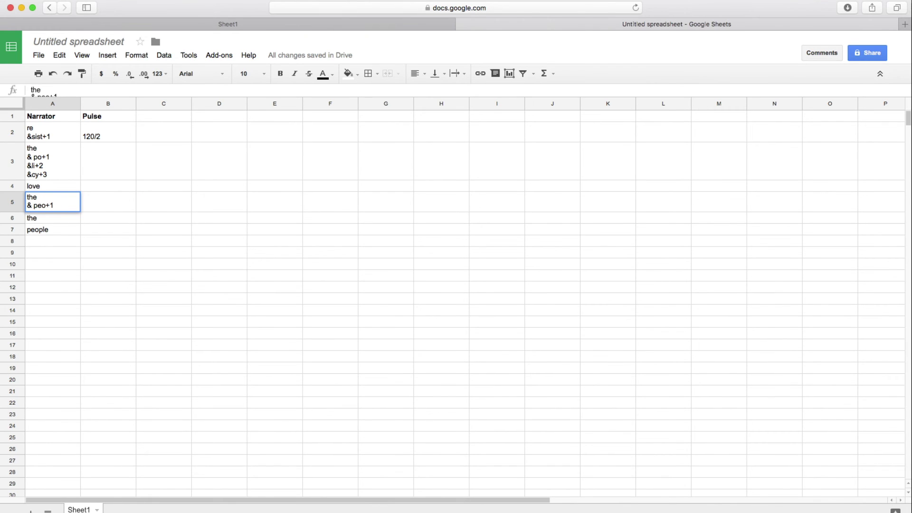
pyautogui.hotkey('alt', 'Return')
pyautogui.write('&ple+2')
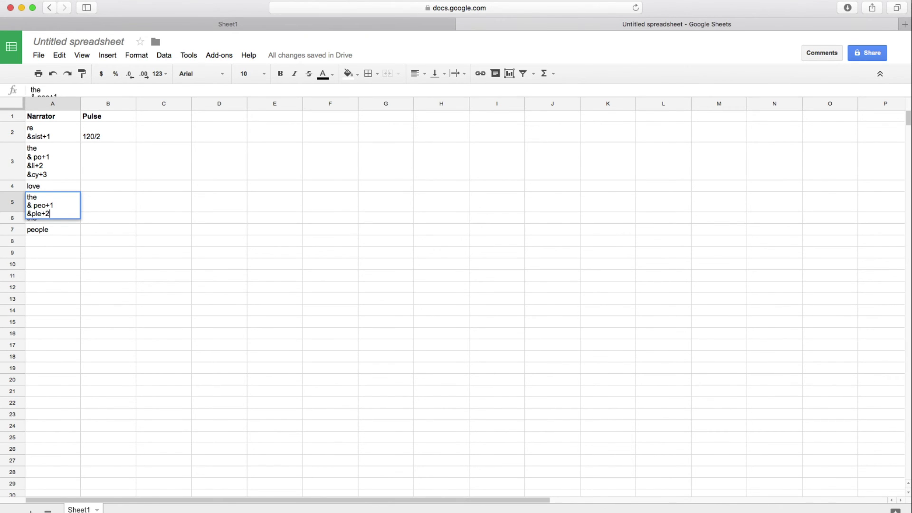
pyautogui.press('Return')
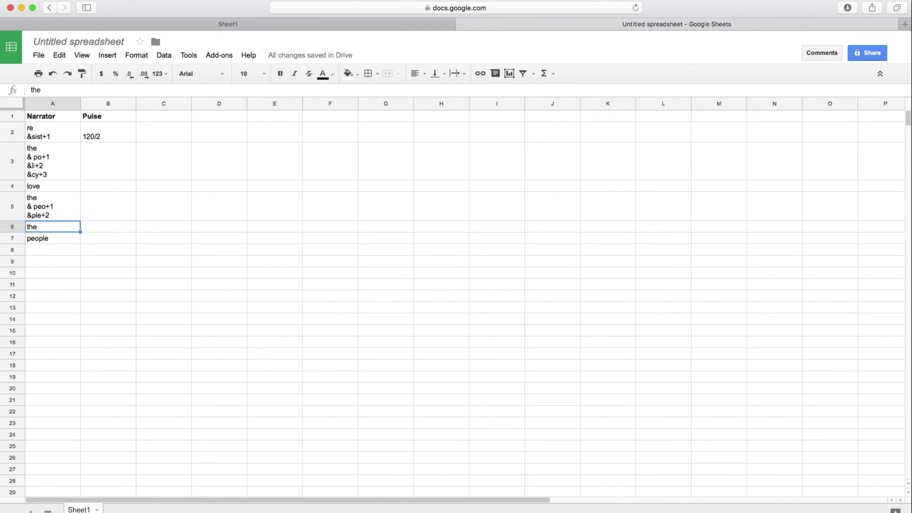
# Step: Clear the leftover the and people from A6 and A7, then review cells A2–A5
pyautogui.press('BackSpace')
pyautogui.press('Down')
pyautogui.press('BackSpace')
pyautogui.press('Up')
pyautogui.click(67, 138)
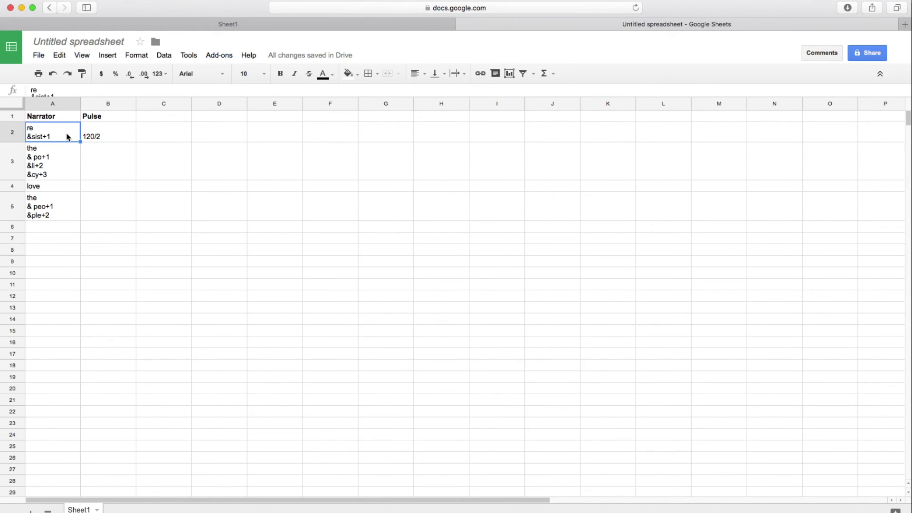
pyautogui.click(59, 169)
pyautogui.click(57, 189)
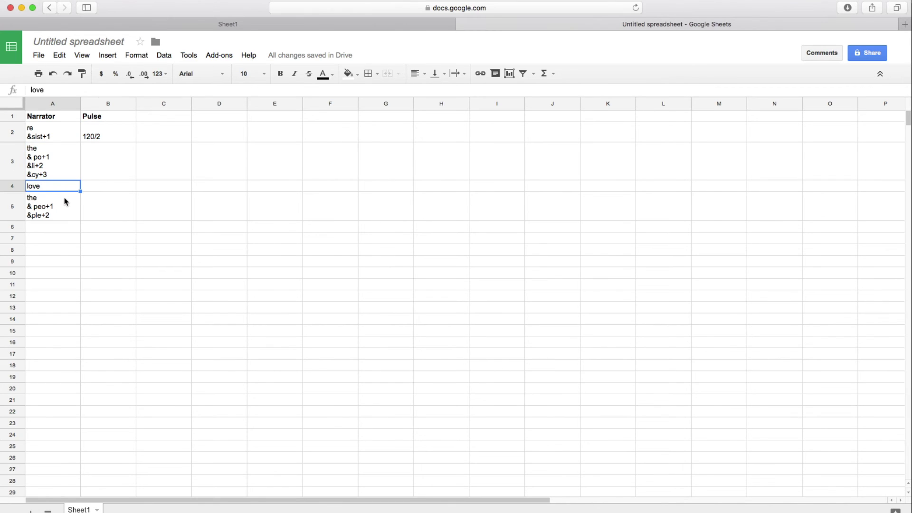
pyautogui.click(65, 206)
# Step: Reload the StepWorks show from the edited sheet and start playing it
pyautogui.hotkey('ctrl', 'shift', 'Tab')
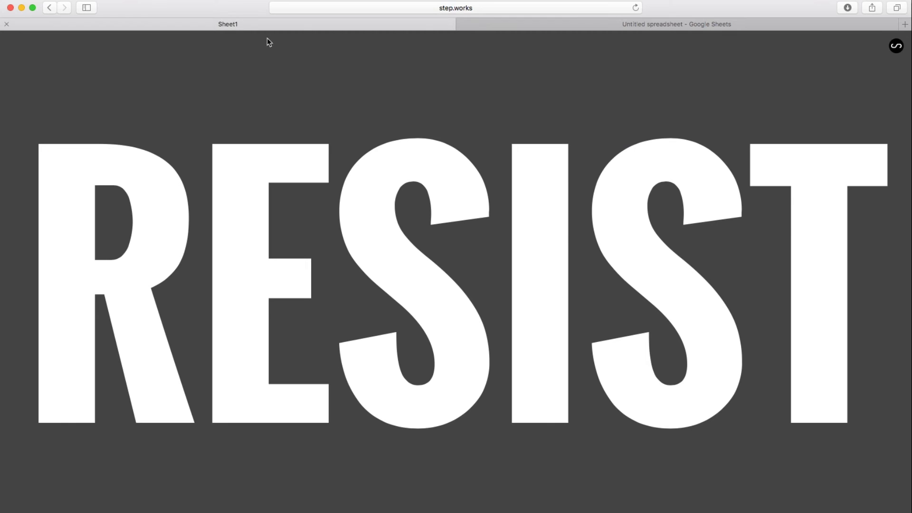
pyautogui.press('super+r')
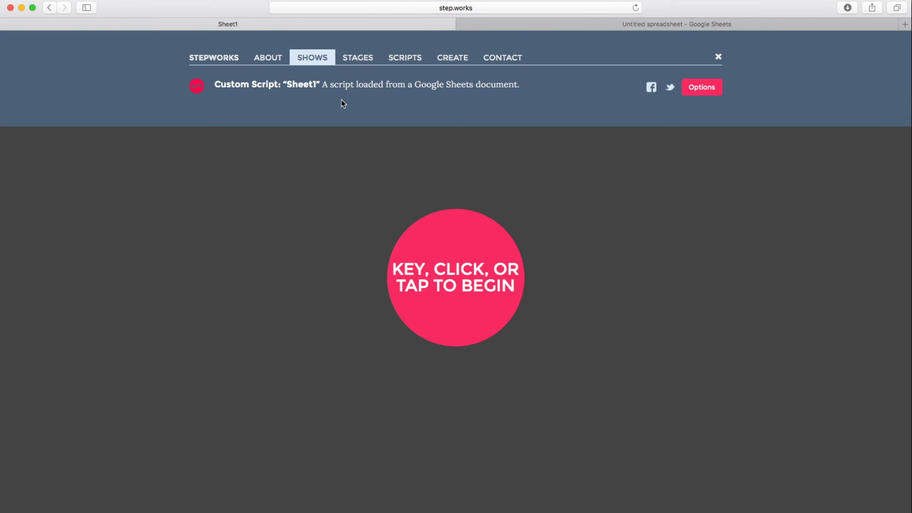
pyautogui.press('space')
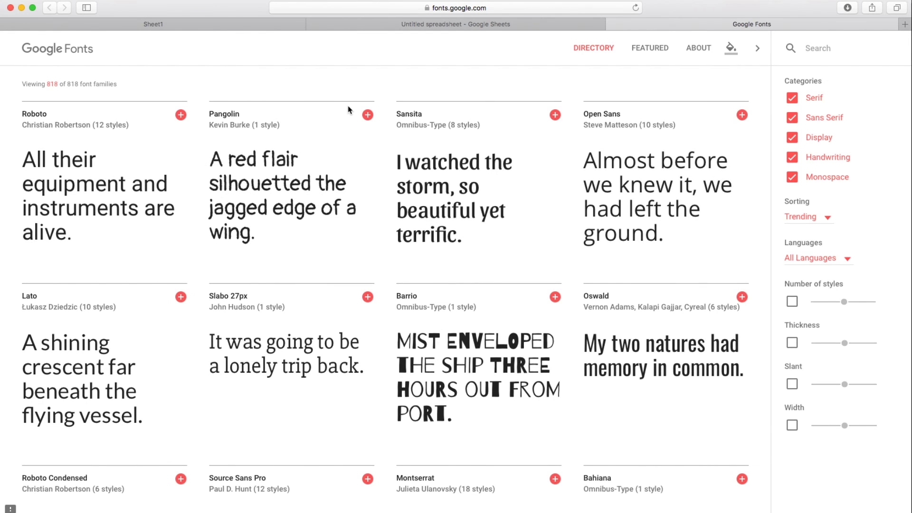
# Step: Look over the Pangolin and Barrio cards in the Google Fonts trending list
pyautogui.moveTo(346, 116)
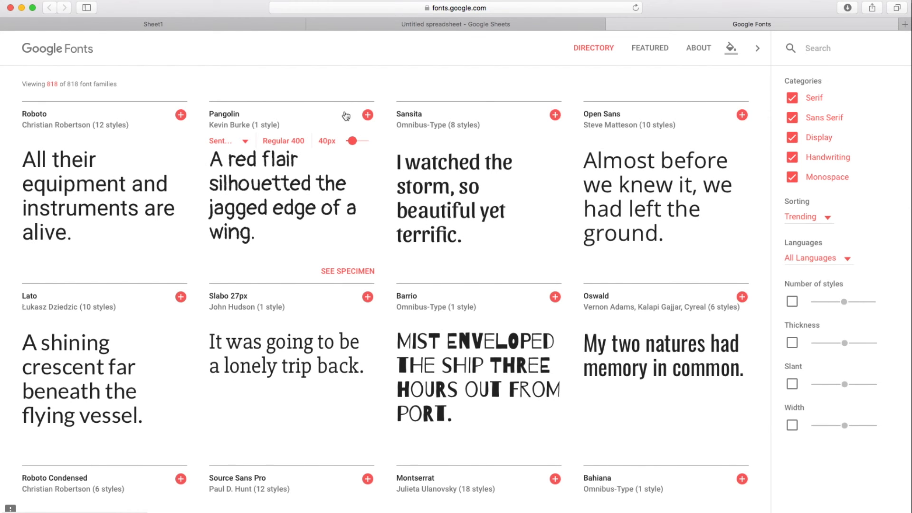
pyautogui.moveTo(450, 357)
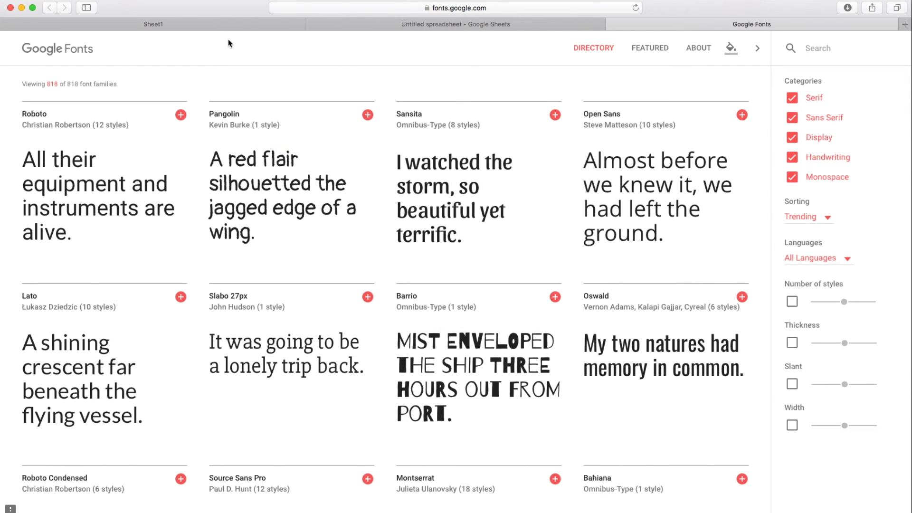
# Step: Insert $setfont:Barrio as a new first line in cell A2's script
pyautogui.click(332, 24)
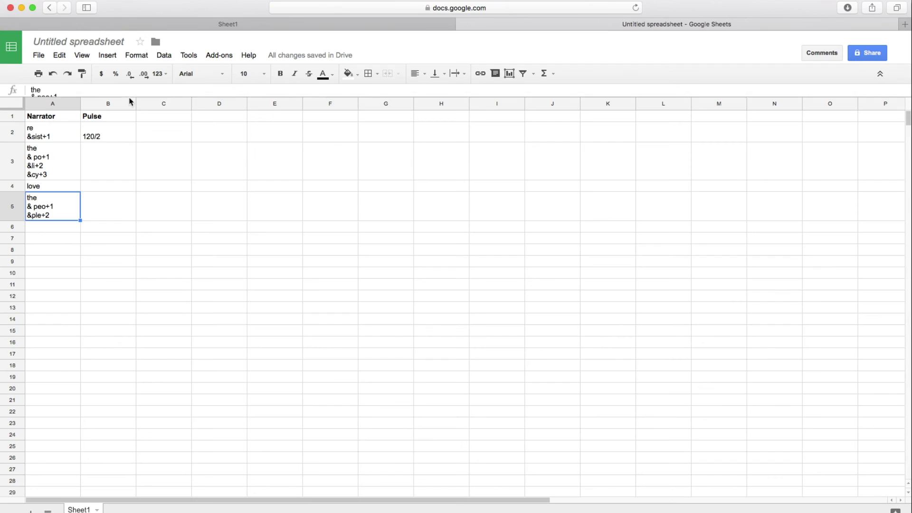
pyautogui.doubleClick(31, 133)
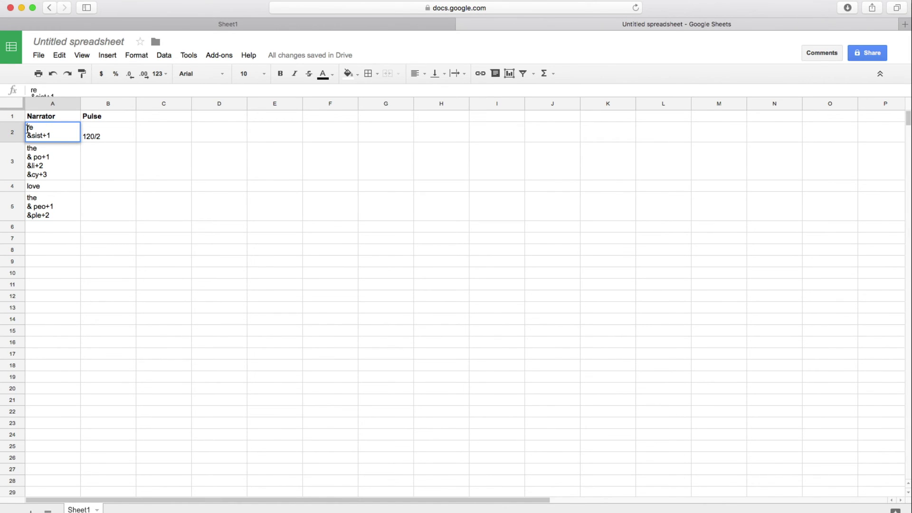
pyautogui.hotkey('alt', 'Return')
pyautogui.write('$')
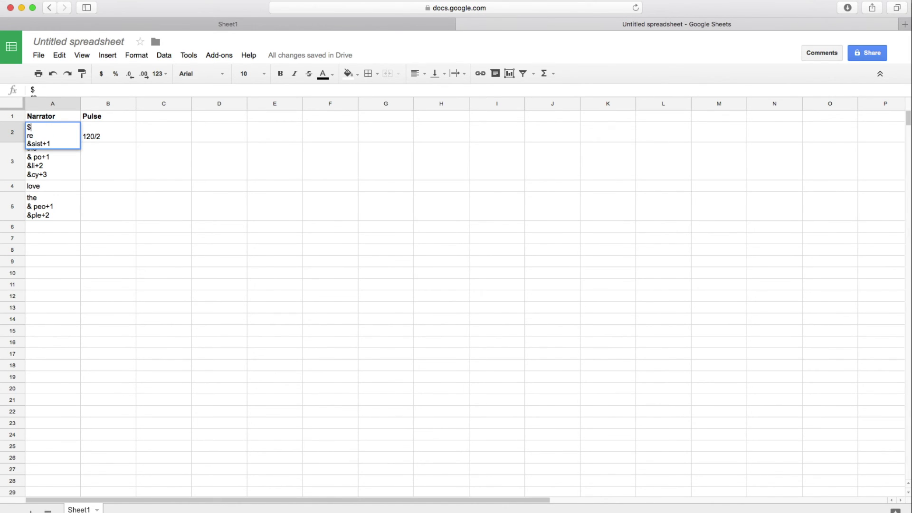
pyautogui.write('setfont:Barrio')
pyautogui.press('Return')
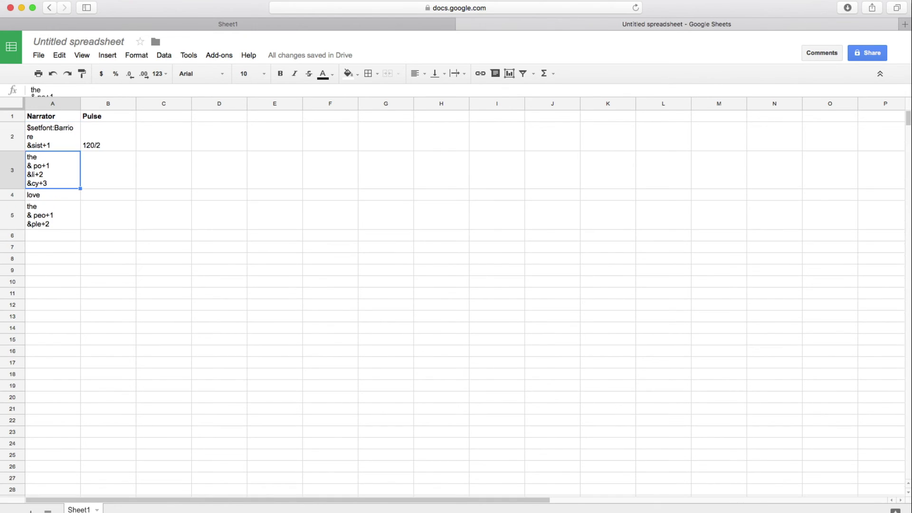
pyautogui.click(180, 26)
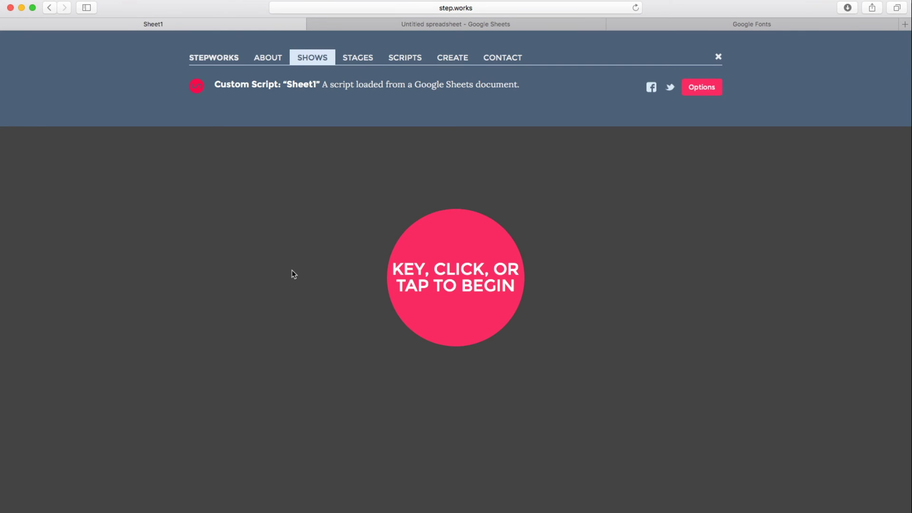
# Step: Restart the Sheet1 show to see the words rendered in Barrio
pyautogui.press('space')
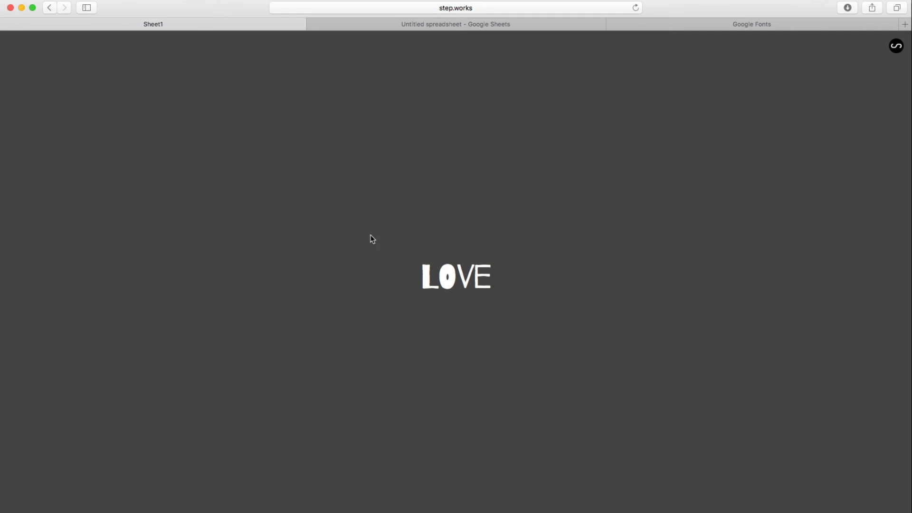
# Step: Change cell A4 from love to ~love~ and recheck A2's font line
pyautogui.click(460, 26)
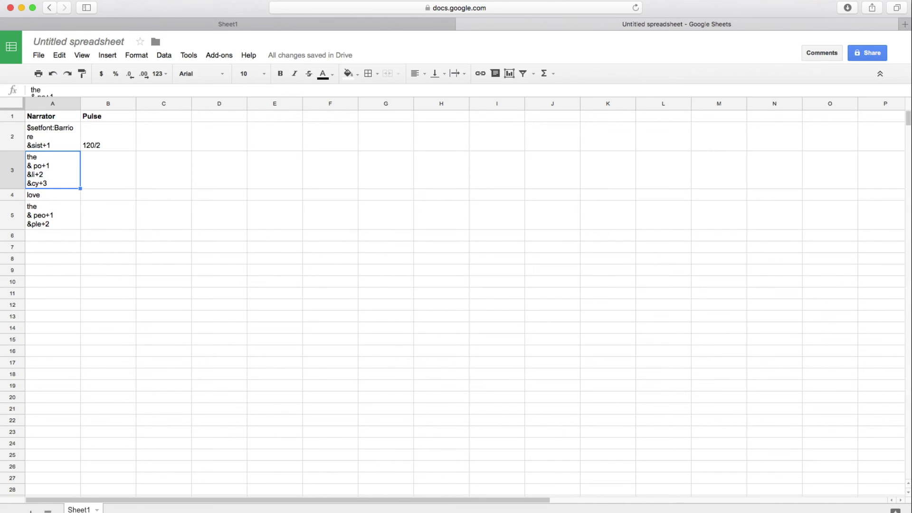
pyautogui.click(47, 197)
pyautogui.doubleClick(50, 195)
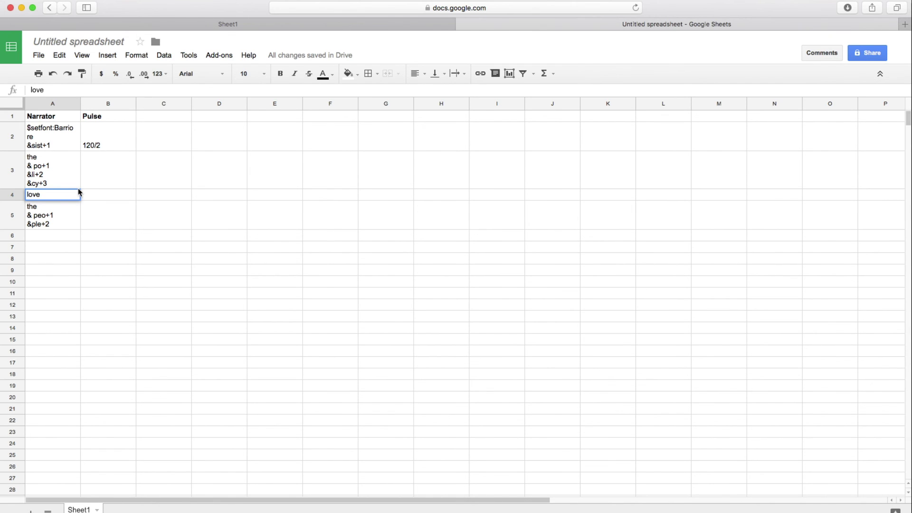
pyautogui.write('~')
pyautogui.press('End')
pyautogui.write('~')
pyautogui.click(115, 207)
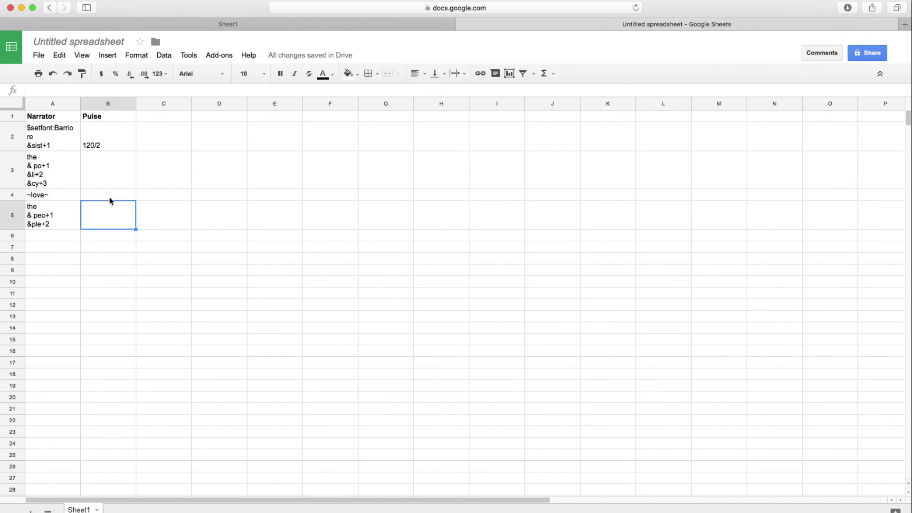
pyautogui.click(41, 146)
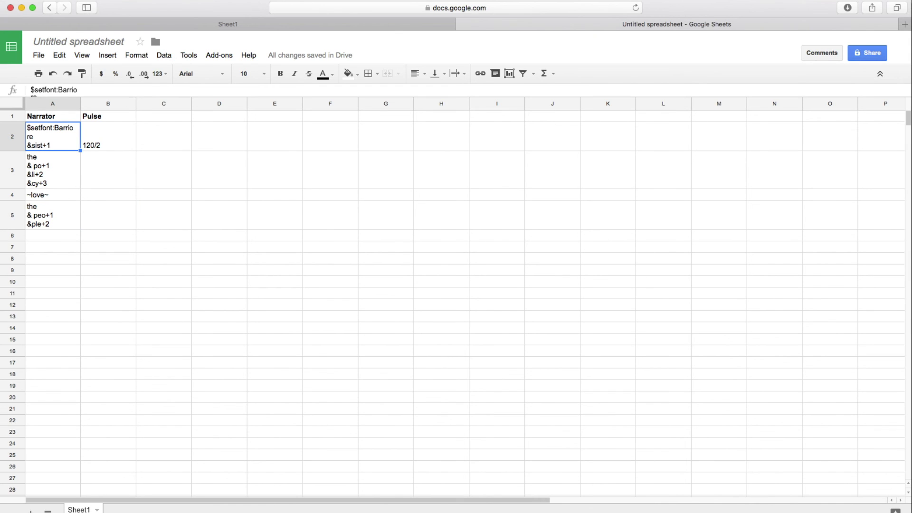
pyautogui.click(142, 24)
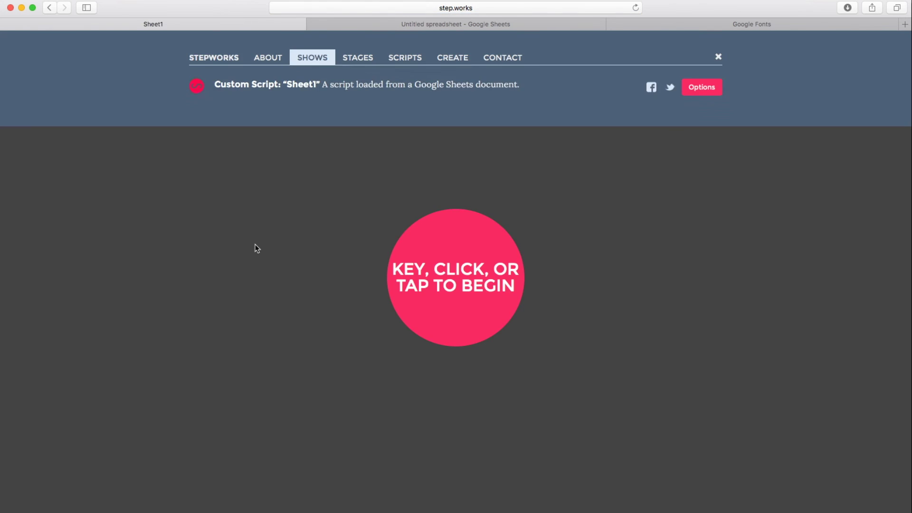
# Step: Step through the slides THE PEOPLE, RESIST, THE POLICY and ~LOVE~
pyautogui.click(257, 248)
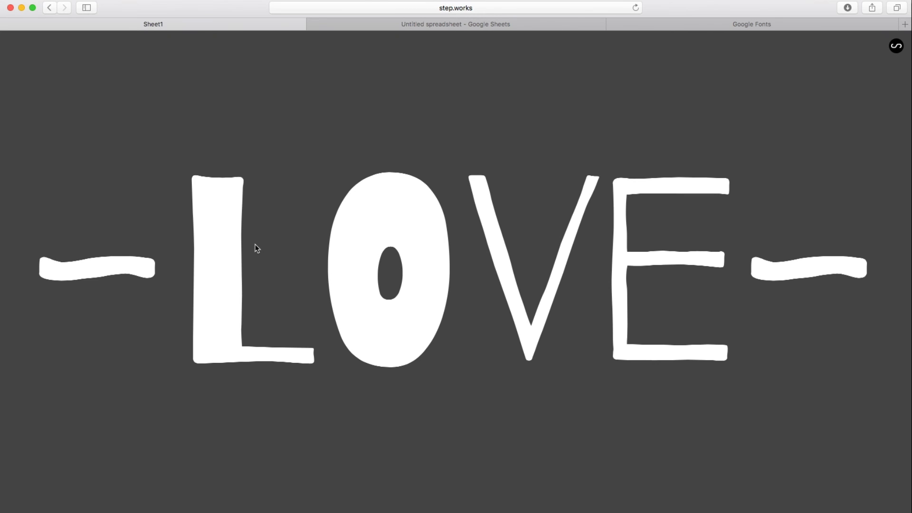
pyautogui.click(257, 249)
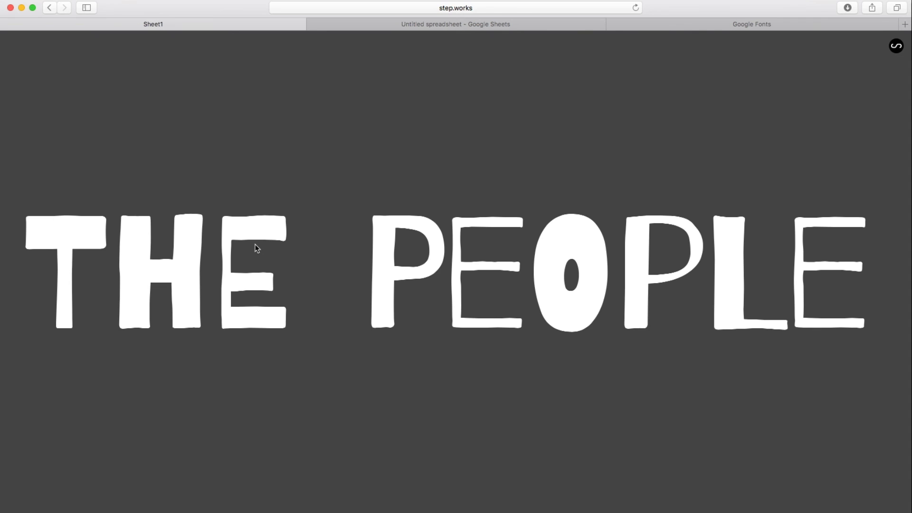
pyautogui.click(257, 248)
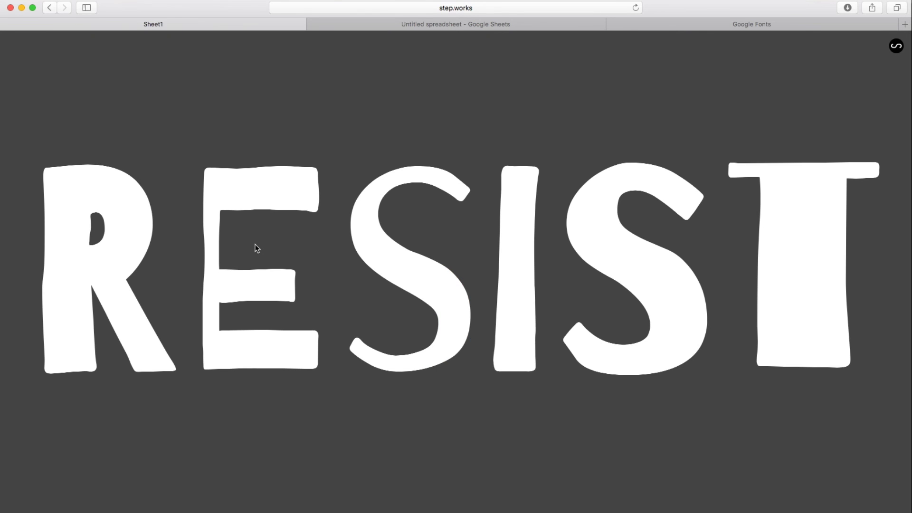
pyautogui.click(257, 248)
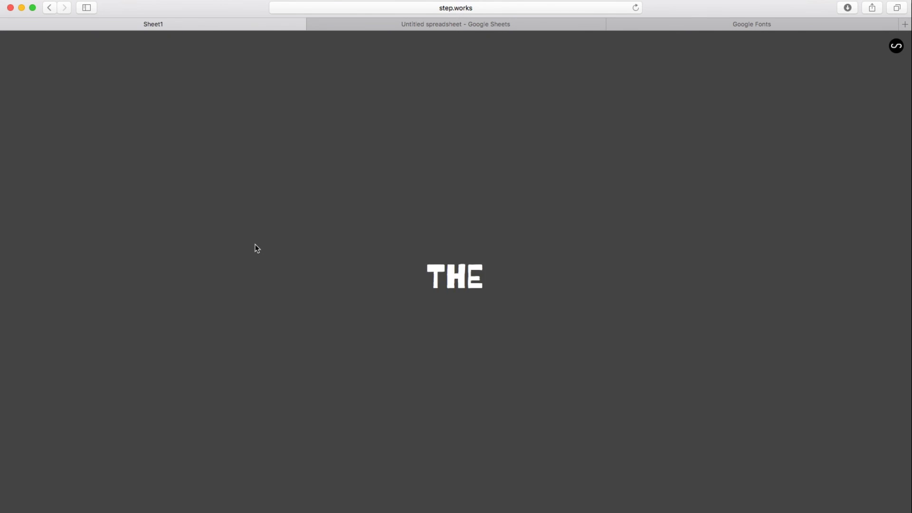
pyautogui.click(257, 248)
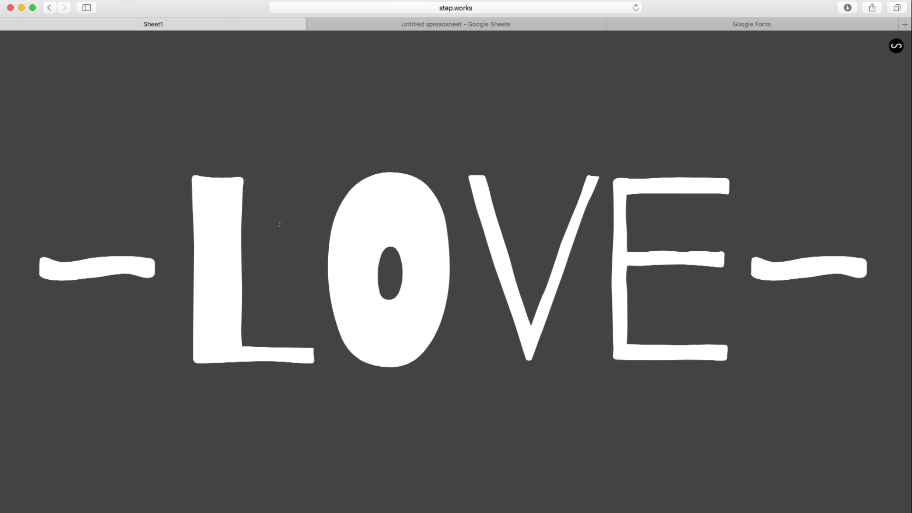
# Step: Add asterisks in cell A2 so RESIST's lines read *re and &sist*+1
pyautogui.click(380, 28)
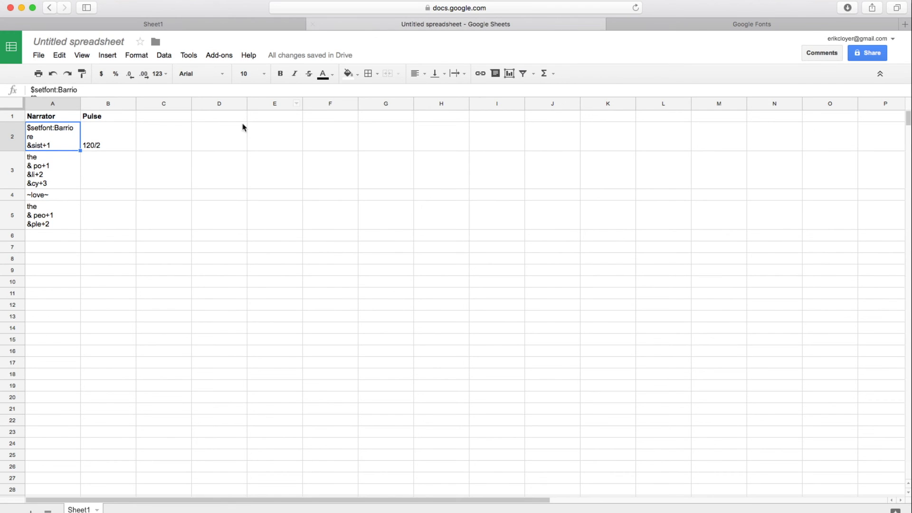
pyautogui.doubleClick(37, 133)
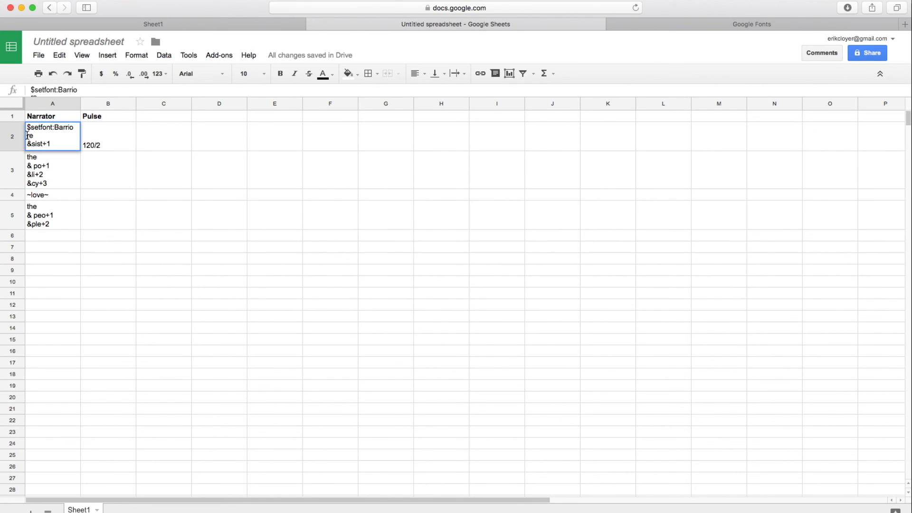
pyautogui.write('*')
pyautogui.write('*')
pyautogui.click(101, 176)
pyautogui.click(215, 198)
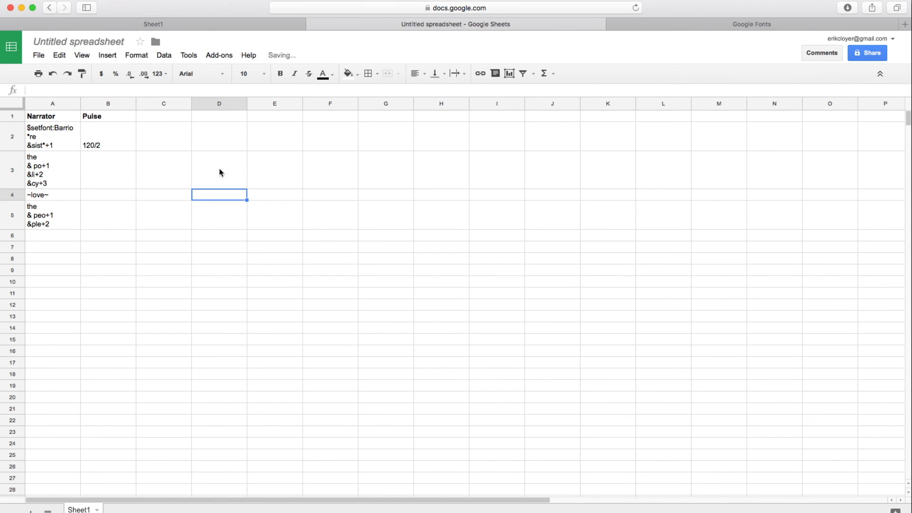
# Step: Play the updated show to see *RESIST* framed in asterisks, then return to the sheet
pyautogui.click(170, 27)
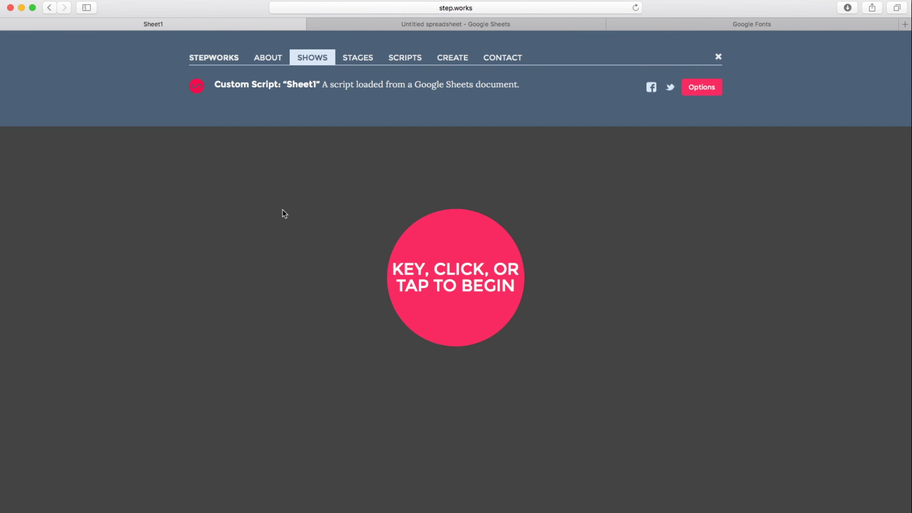
pyautogui.click(283, 213)
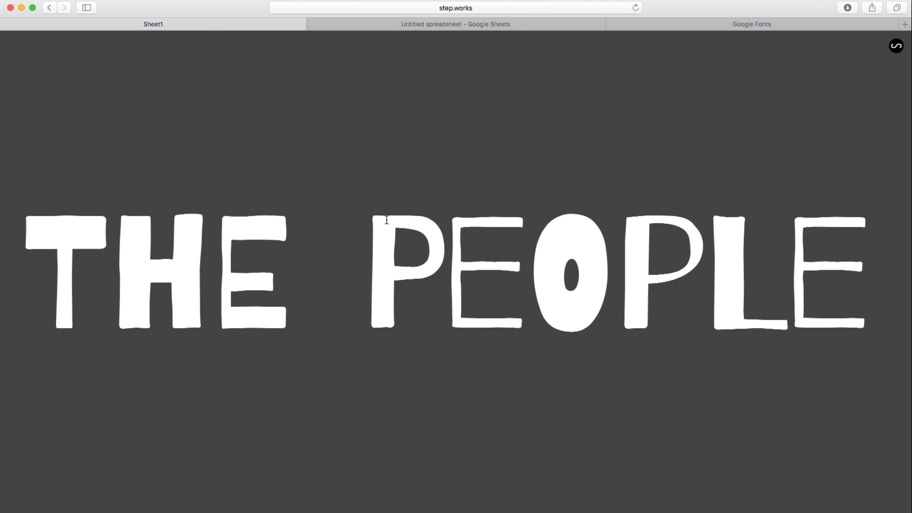
pyautogui.click(360, 27)
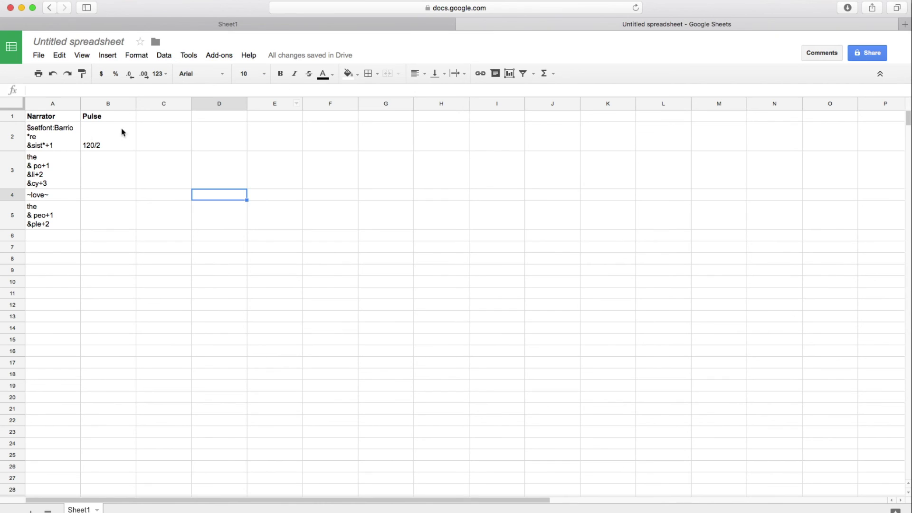
# Step: Type $setforecolor:orange and $setbackcolor:purple on new lines after $setfont:Barrio in A2
pyautogui.doubleClick(57, 141)
pyautogui.click(74, 128)
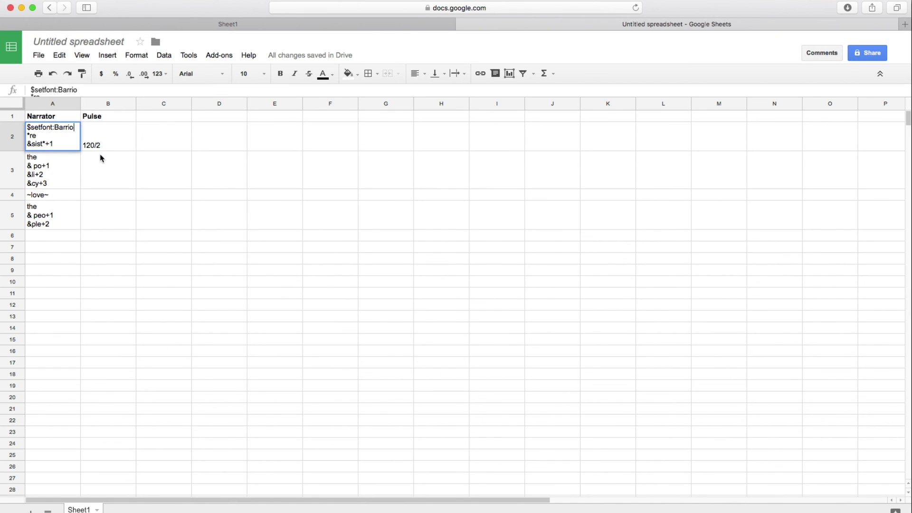
pyautogui.hotkey('alt', 'Return')
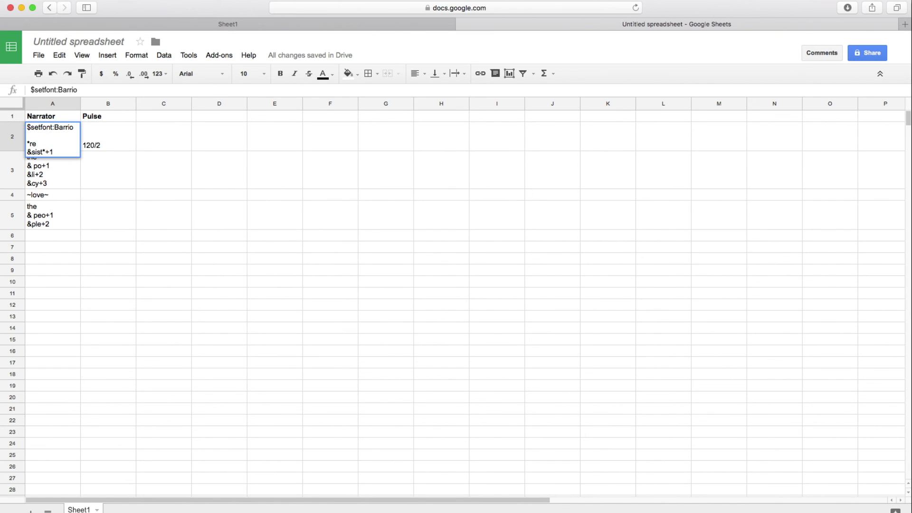
pyautogui.write('$setforecolor:')
pyautogui.write('orange')
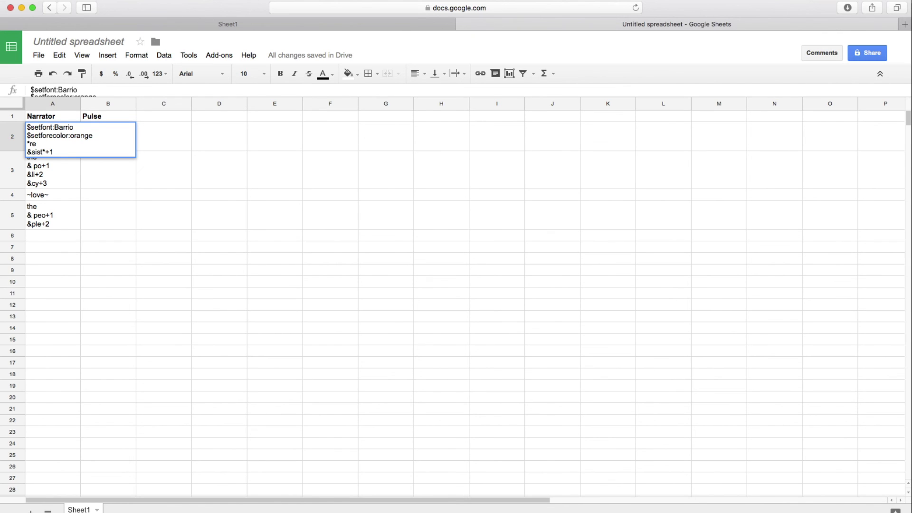
pyautogui.hotkey('alt', 'Return')
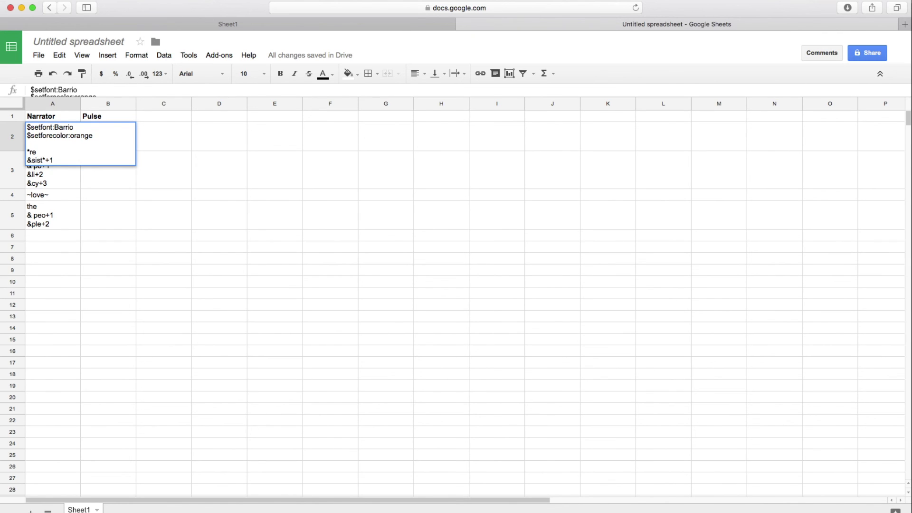
pyautogui.write('$setbackcolor:purple')
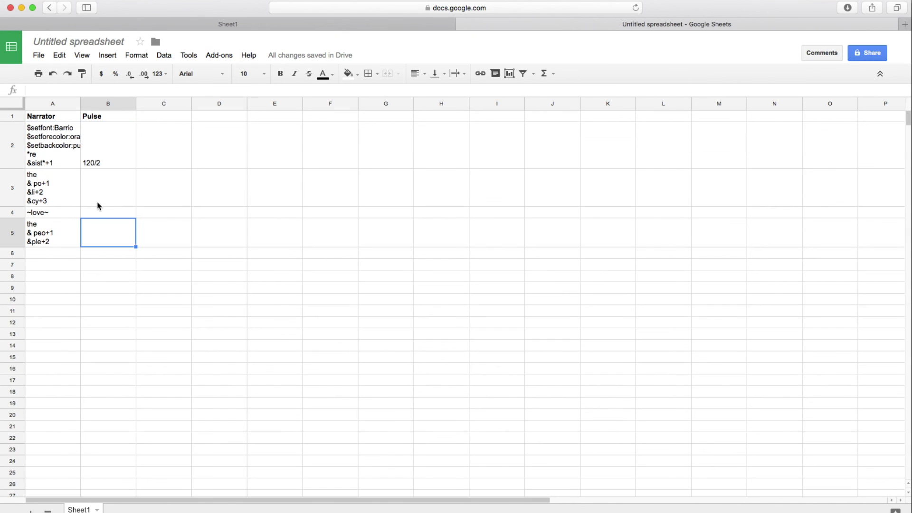
# Step: Select the two new colour lines in cell A2 to copy them
pyautogui.doubleClick(55, 147)
pyautogui.moveTo(101, 143); pyautogui.dragTo(99, 127)
pyautogui.press('super+c')
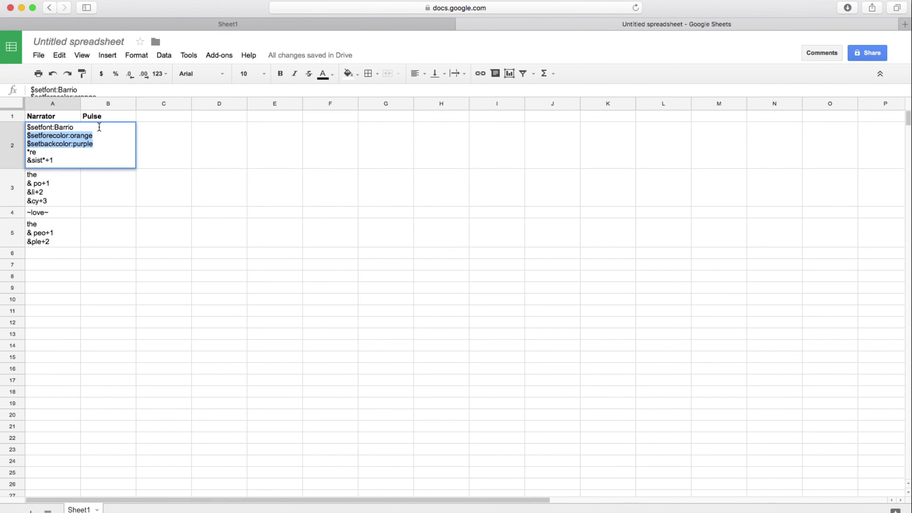
pyautogui.click(91, 178)
# Step: Paste the two colour lines above ~love~ in cell A4 and tidy the line breaks
pyautogui.doubleClick(62, 213)
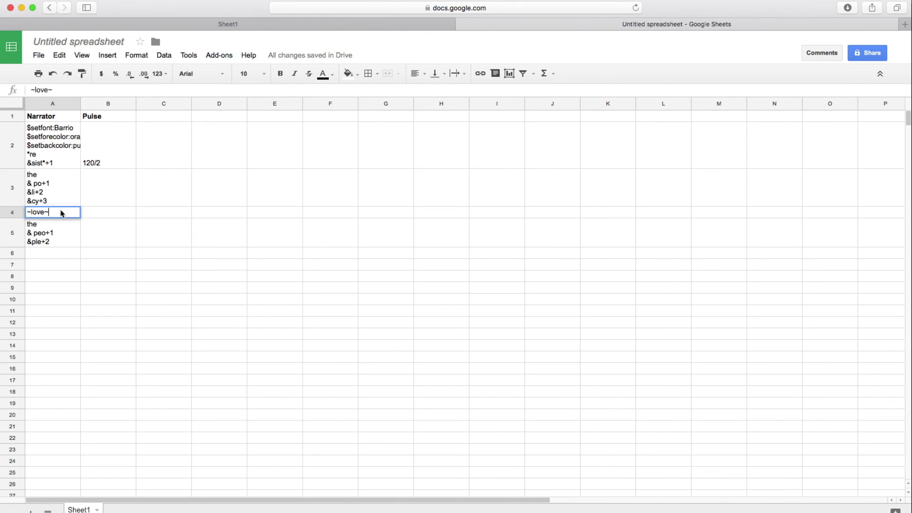
pyautogui.click(28, 212)
pyautogui.press('super+v')
pyautogui.hotkey('alt', 'Return')
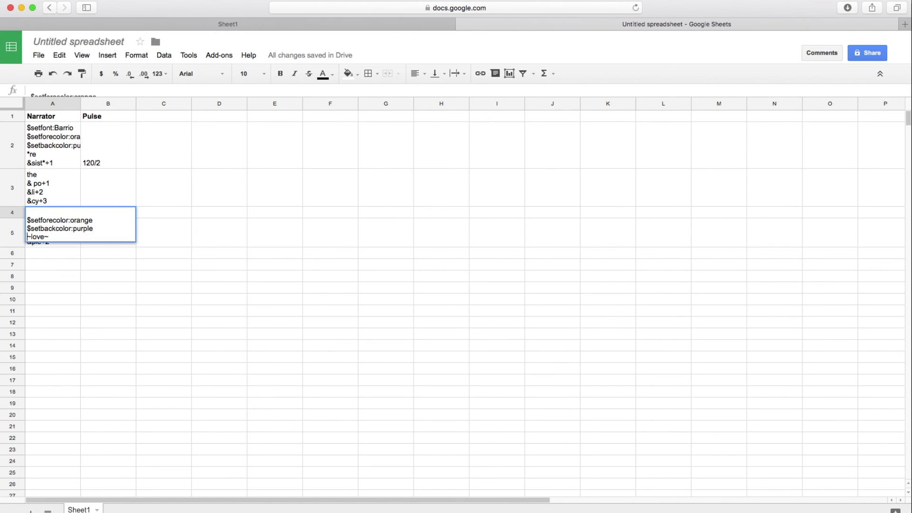
pyautogui.press('Up')
pyautogui.press('Up')
pyautogui.press('BackSpace')
# Step: Swap the colours so A4 reads $setforecolor:purple and $setbackcolor:orange, then commit the cell
pyautogui.doubleClick(85, 212)
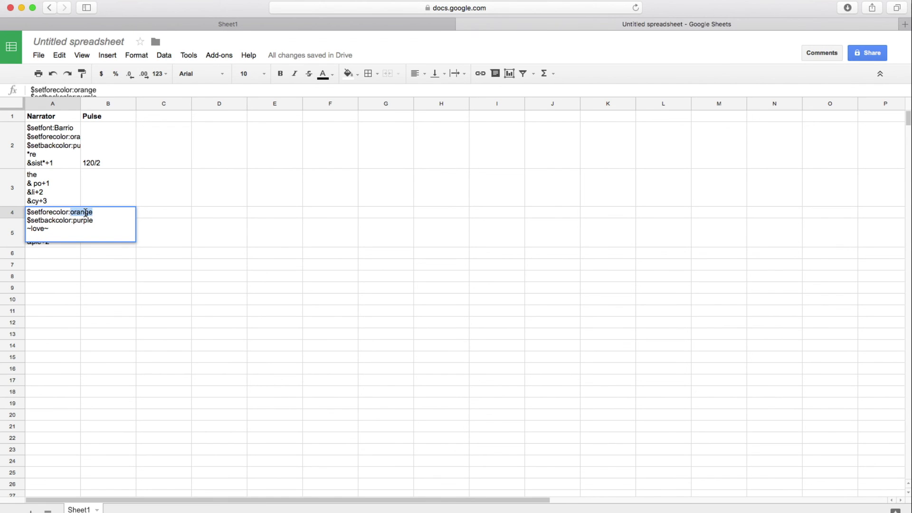
pyautogui.write('purple')
pyautogui.doubleClick(84, 221)
pyautogui.write('orange')
pyautogui.click(88, 275)
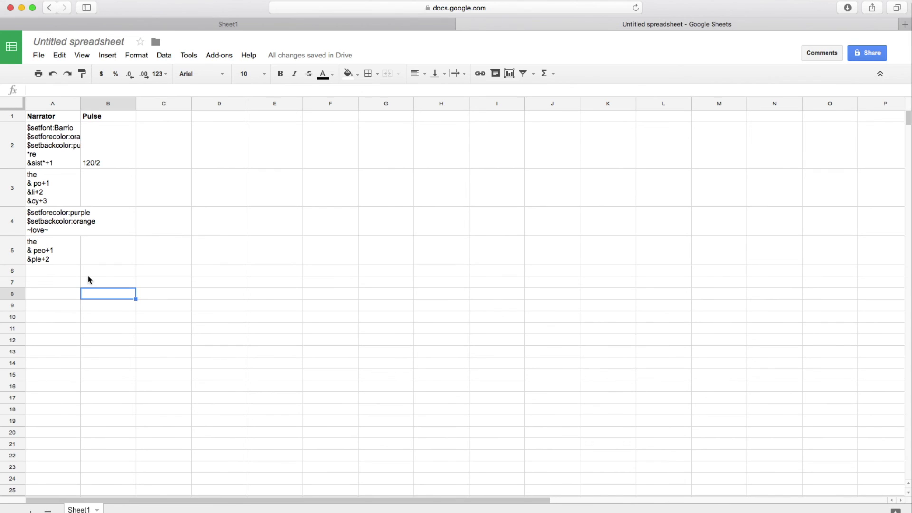
pyautogui.click(181, 27)
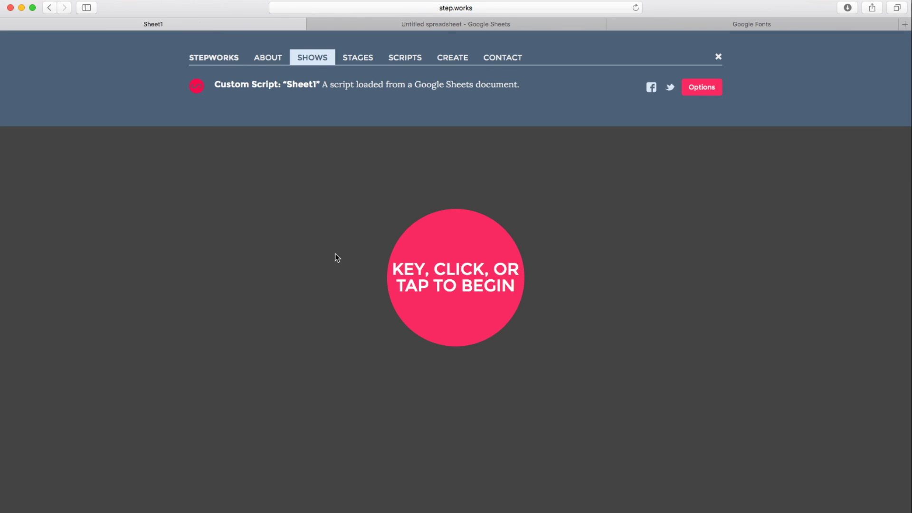
# Step: Step the recoloured show through THE POLICY, LOVE and THE PEOPLE, round past *RESIST*
pyautogui.press('space')
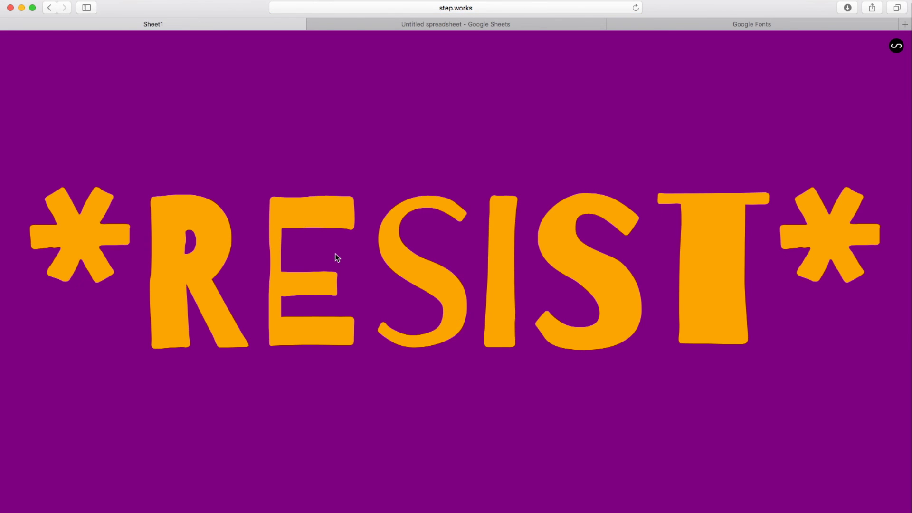
pyautogui.press('space')
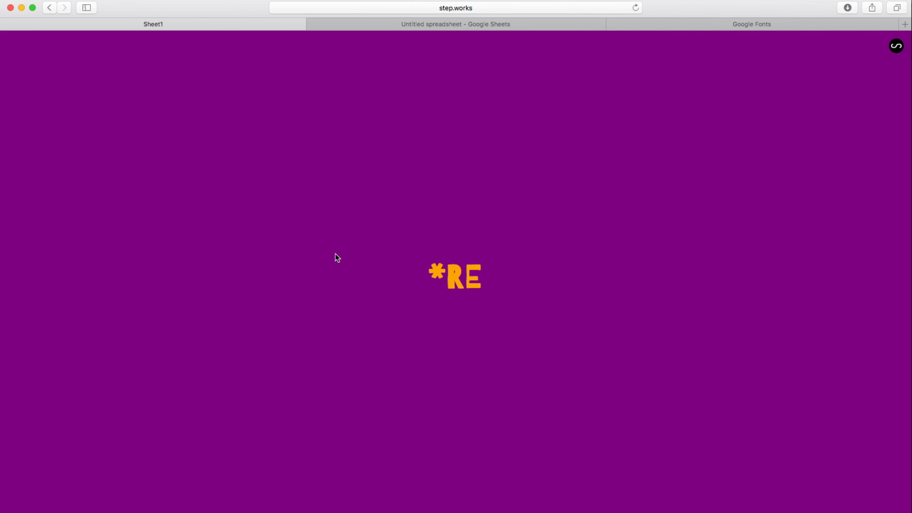
pyautogui.press('space')
pyautogui.press('space')
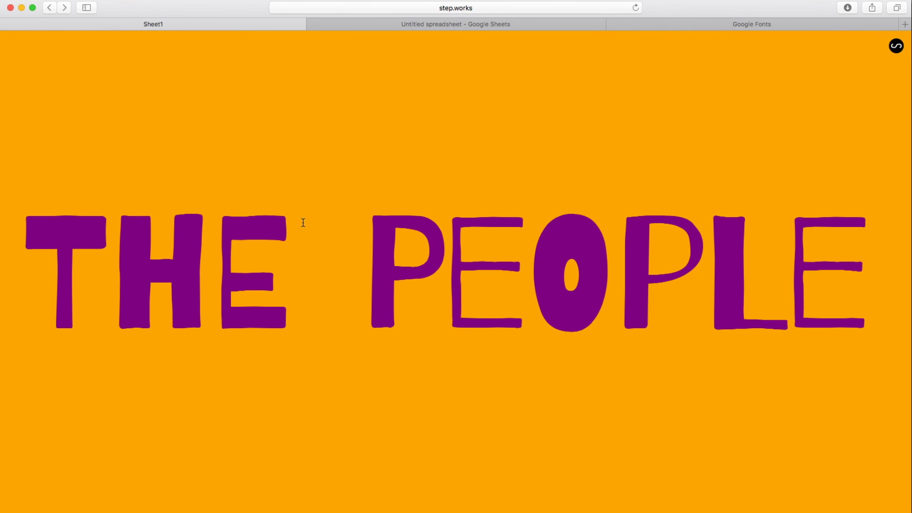
pyautogui.press('space')
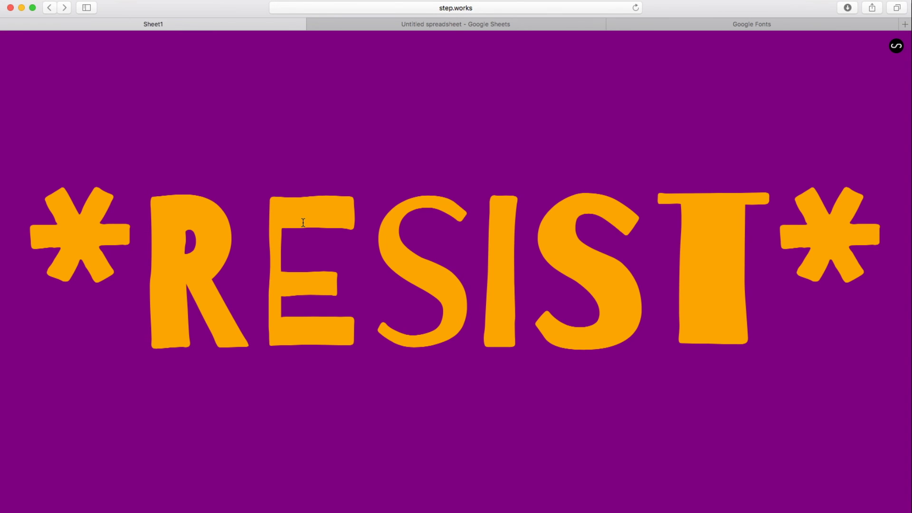
pyautogui.moveTo(497, 232)
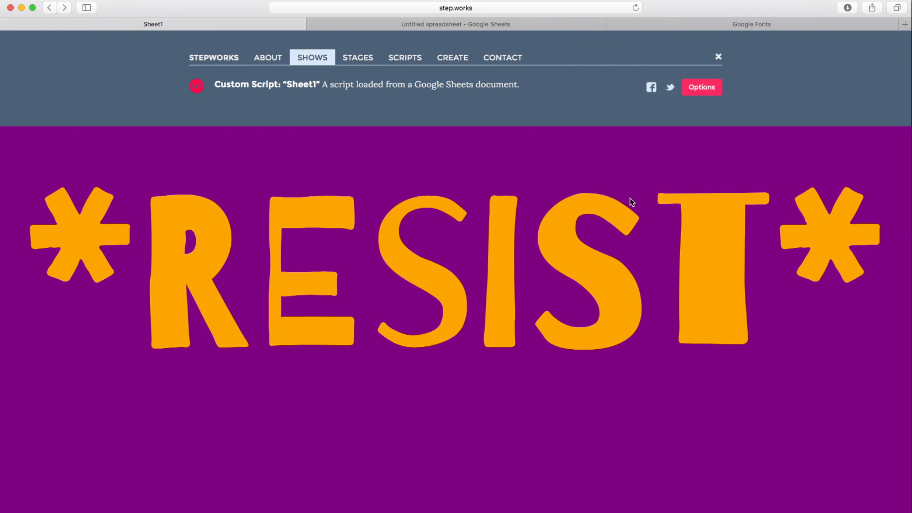
# Step: Select the show's full URL, carrying the published sheet as its sheets parameter
pyautogui.click(489, 9)
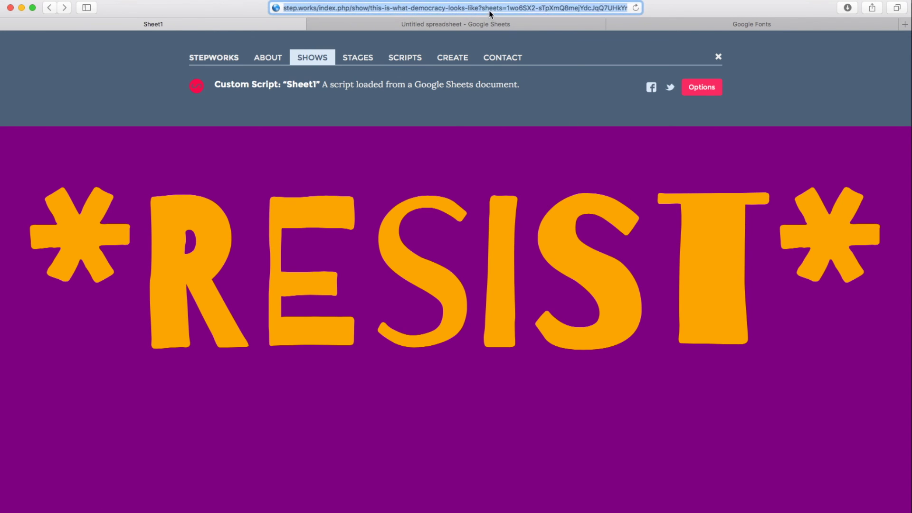